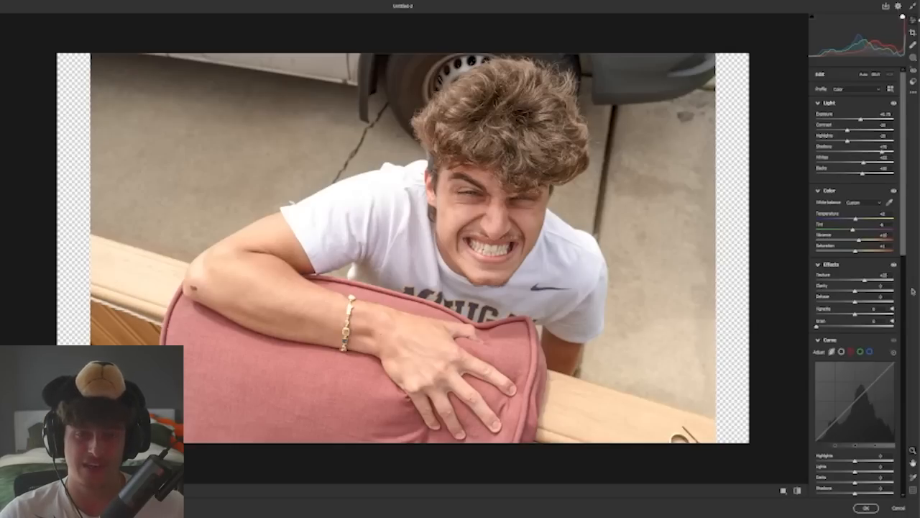
Step: Raise the portrait's Dehaze in the Camera Raw effects and lift the lights on the tone curve
drag(855, 302, 862, 302)
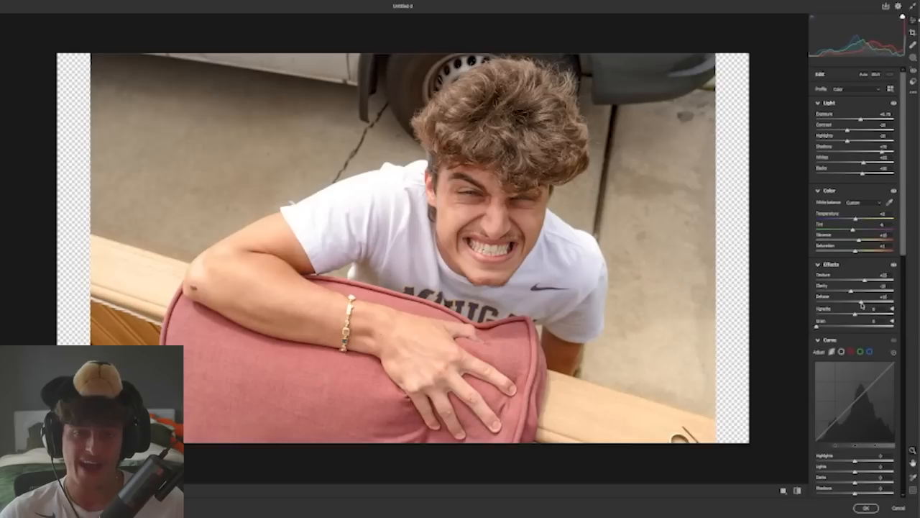
scroll(862, 305, down, 5)
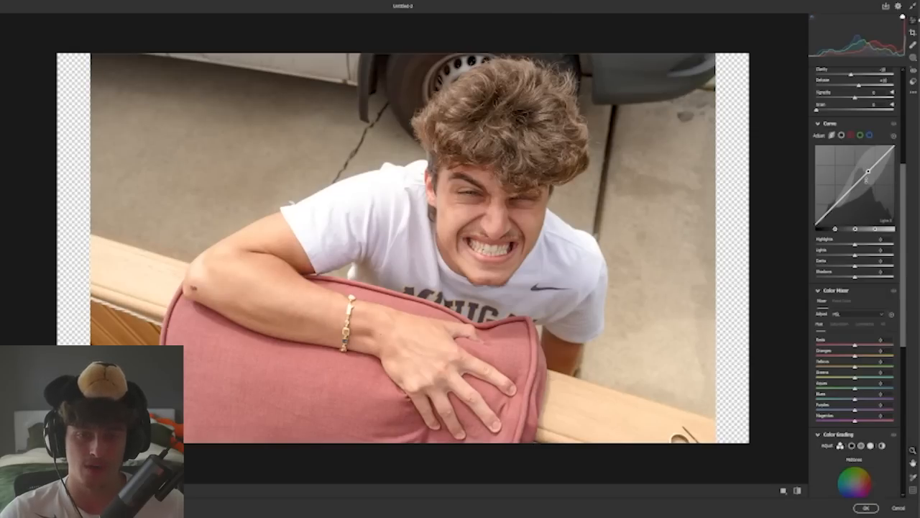
drag(868, 171, 867, 159)
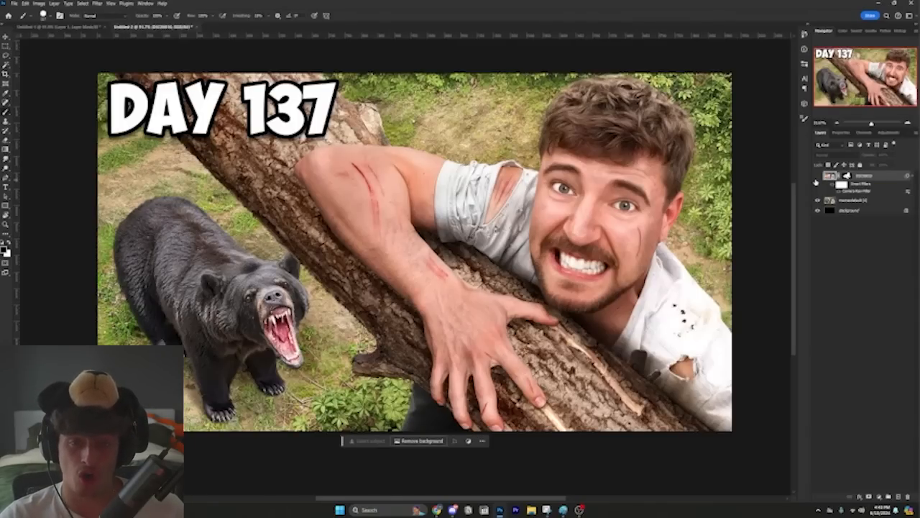
Step: Show the hidden portrait cutout layer and brush the copied portrait's layer mask across the shoulder and upper arm
click(816, 176)
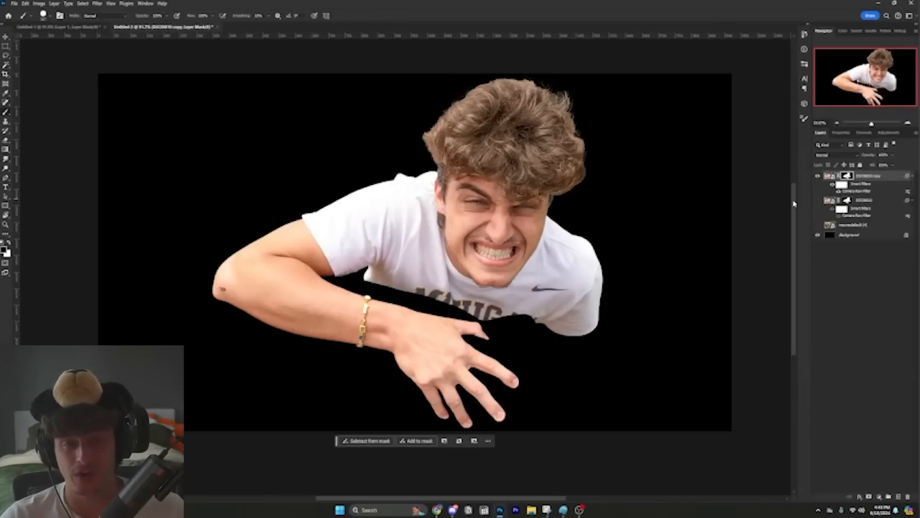
mouse_move(374, 217)
mouse_down()
mouse_move(370, 79)
mouse_move(345, 275)
mouse_move(327, 175)
mouse_move(319, 244)
mouse_up()
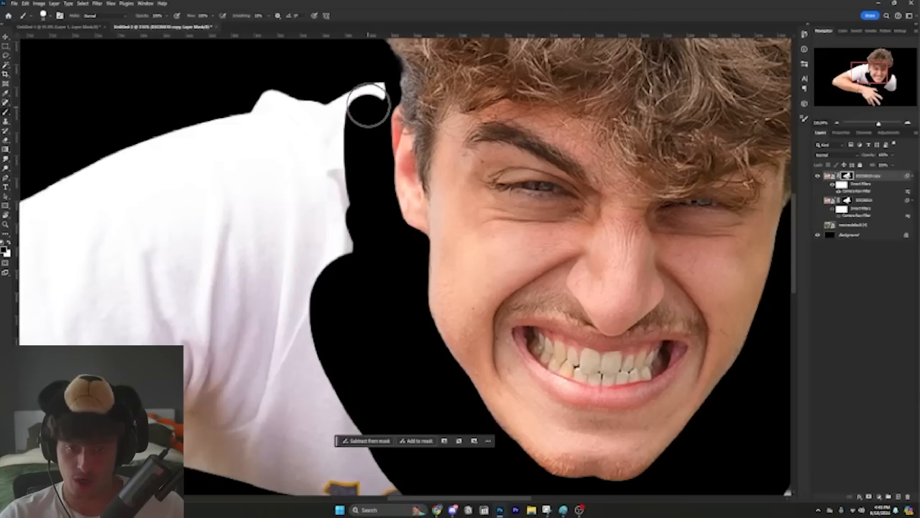
scroll(318, 245, down, 5)
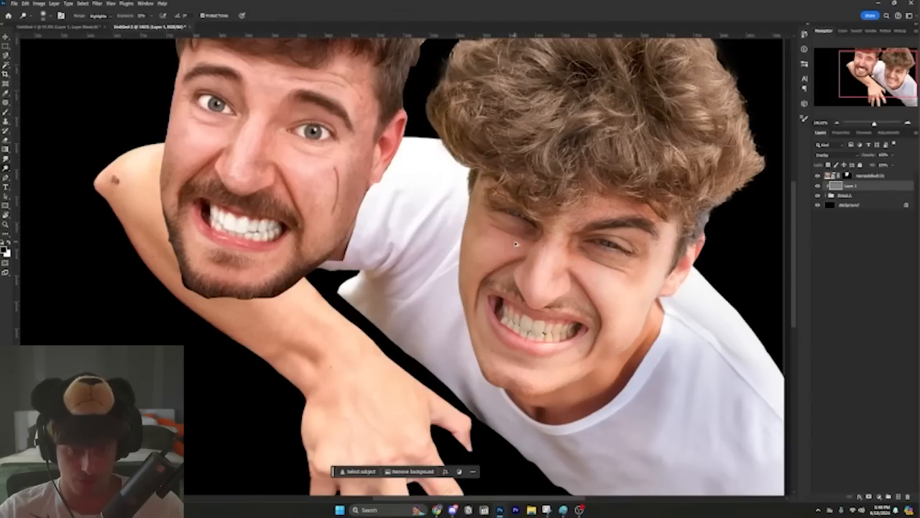
Step: Burn the eyebrow, hairline, ear edge and jaw of the curly-haired portrait on the upper Overlay layer to deepen the shadows
key(ctrl+0)
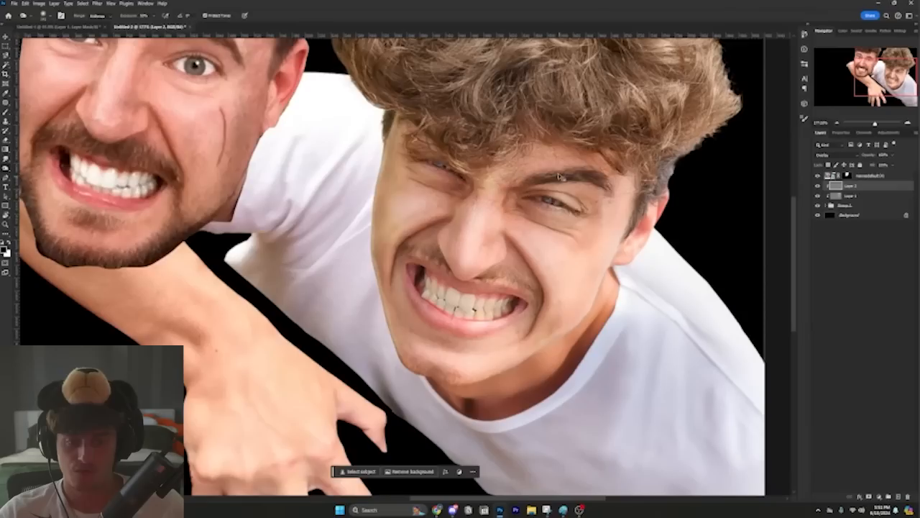
mouse_move(521, 182)
mouse_down()
mouse_move(556, 175)
mouse_move(599, 178)
mouse_move(606, 188)
mouse_up()
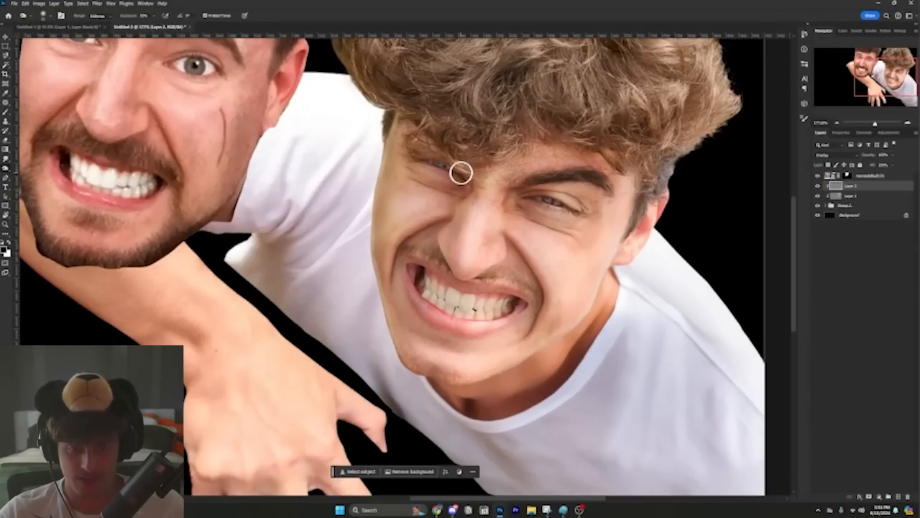
alt+drag(491, 135, 512, 139)
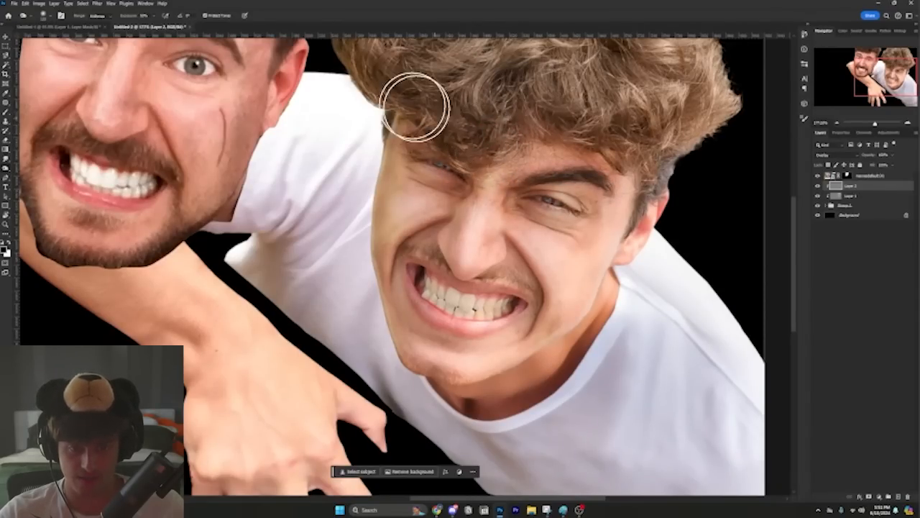
scroll(376, 108, up, 1)
mouse_move(676, 191)
mouse_down()
mouse_move(637, 184)
mouse_move(678, 188)
mouse_up()
alt+right_click(656, 224)
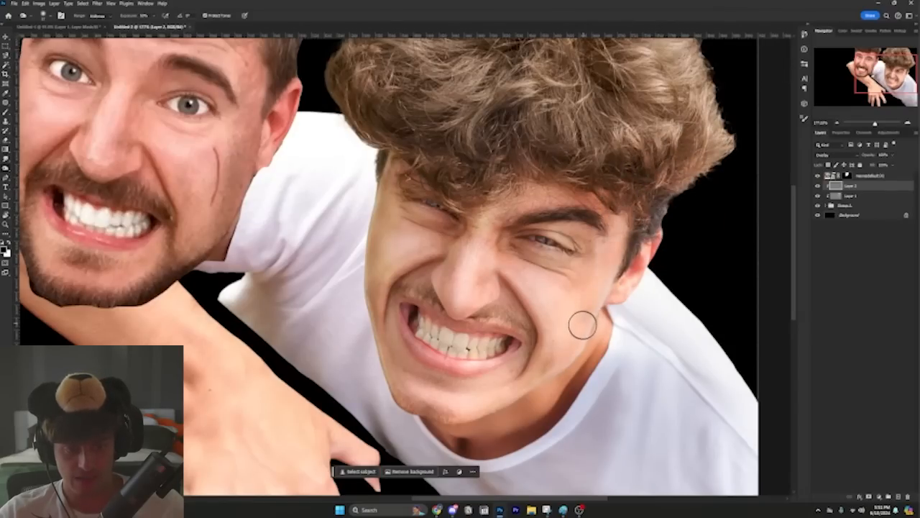
mouse_move(541, 375)
mouse_down()
mouse_move(446, 412)
mouse_move(409, 399)
mouse_move(395, 376)
mouse_move(368, 290)
mouse_move(392, 130)
mouse_up()
scroll(432, 172, down, 3)
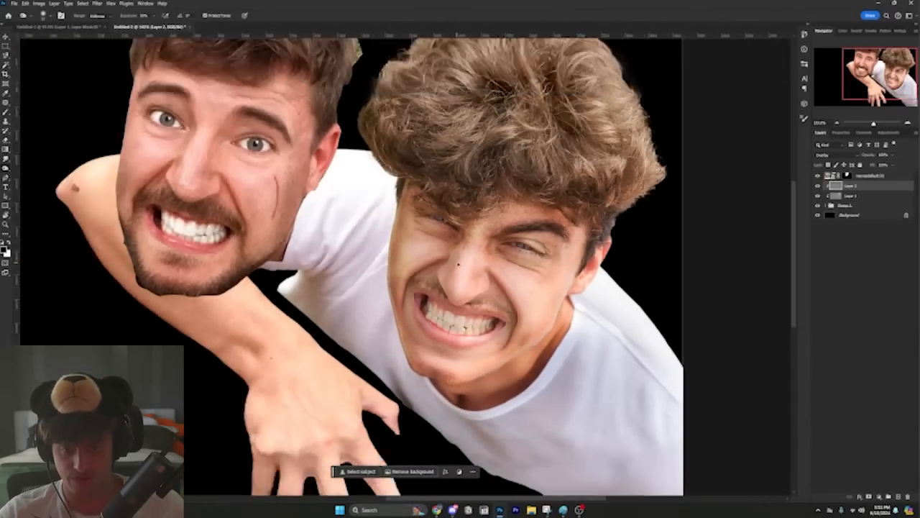
Step: Burn along the sides of the nose, the creases around the mouth, and the chin on the Overlay layer
scroll(431, 173, up, 2)
drag(494, 226, 482, 261)
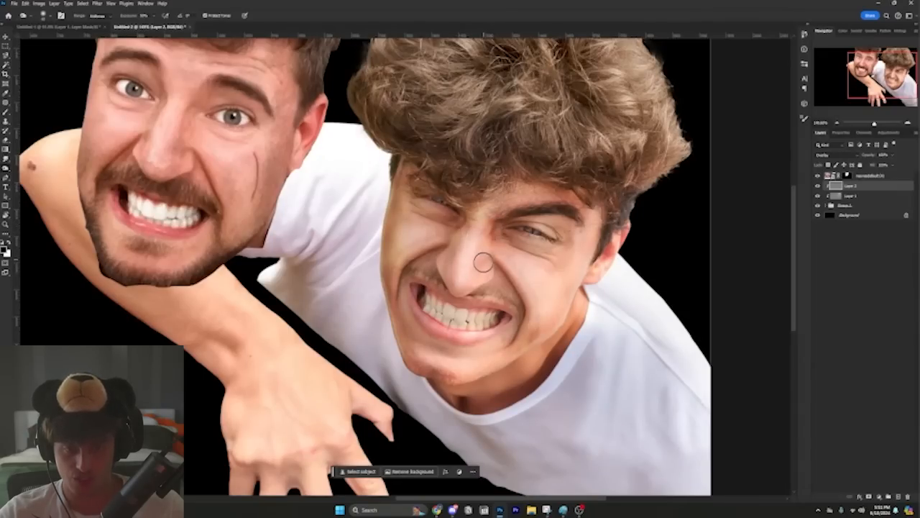
drag(460, 229, 449, 259)
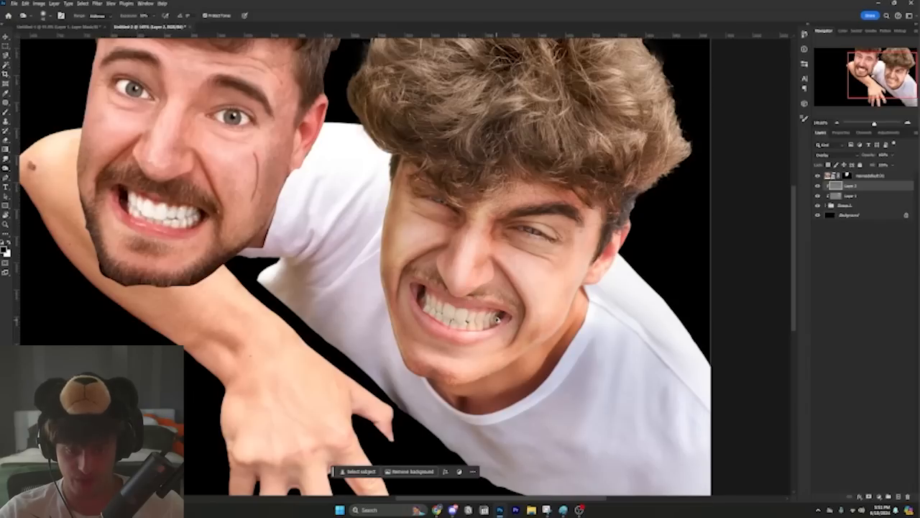
drag(488, 296, 521, 314)
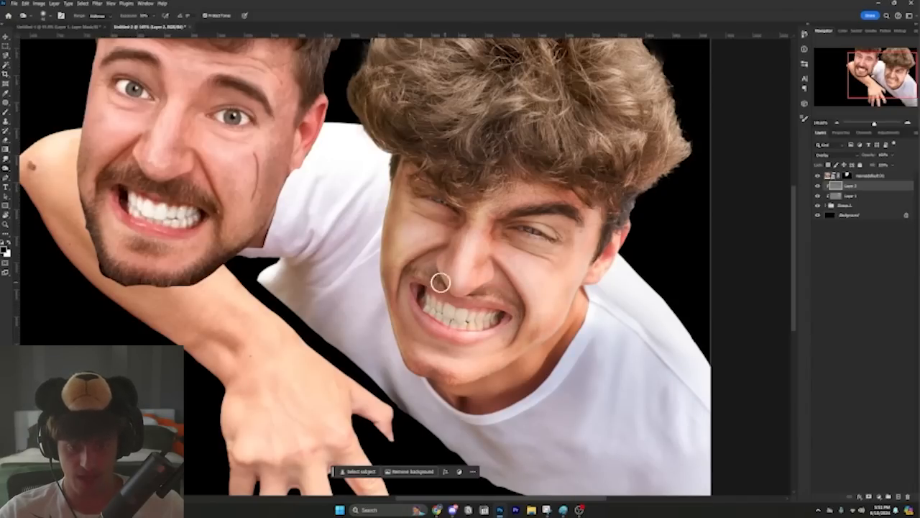
drag(439, 282, 405, 272)
drag(506, 293, 516, 310)
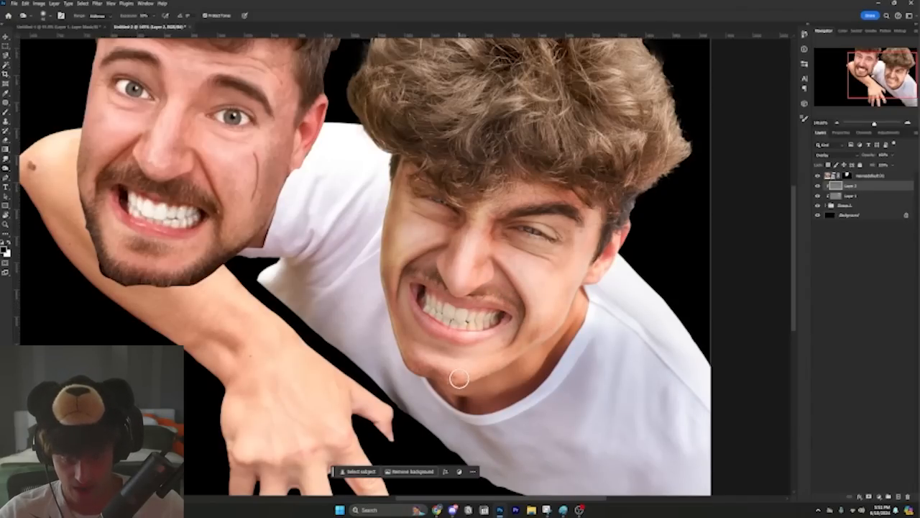
drag(460, 380, 404, 356)
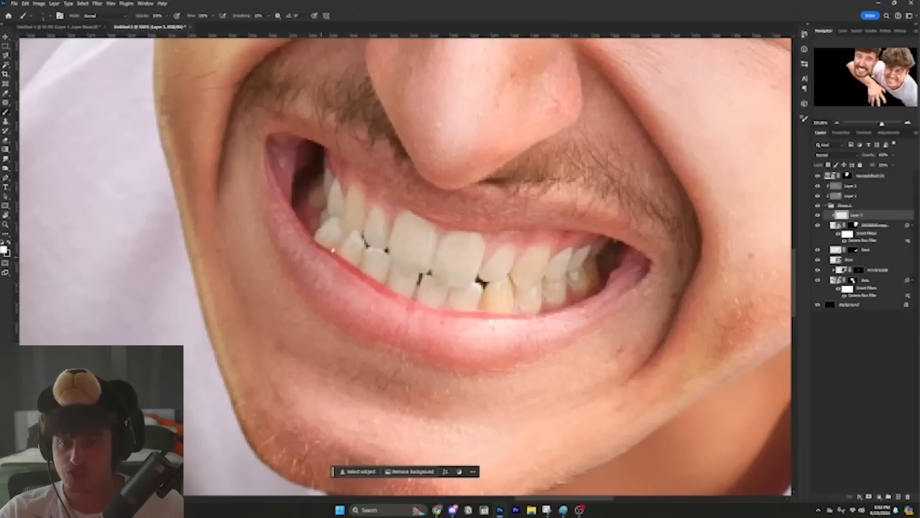
Step: Brush over the outermost upper and lower teeth at the mouth's dark corner on the new layer above the head
mouse_move(327, 186)
mouse_down()
mouse_move(325, 187)
mouse_move(318, 205)
mouse_move(333, 196)
mouse_move(336, 218)
mouse_move(334, 210)
mouse_move(323, 235)
mouse_move(339, 247)
mouse_move(335, 229)
mouse_move(345, 224)
mouse_move(331, 181)
mouse_move(349, 203)
mouse_move(343, 212)
mouse_move(355, 194)
mouse_move(353, 233)
mouse_move(365, 235)
mouse_move(358, 260)
mouse_move(337, 240)
mouse_up()
alt+right_click(330, 199)
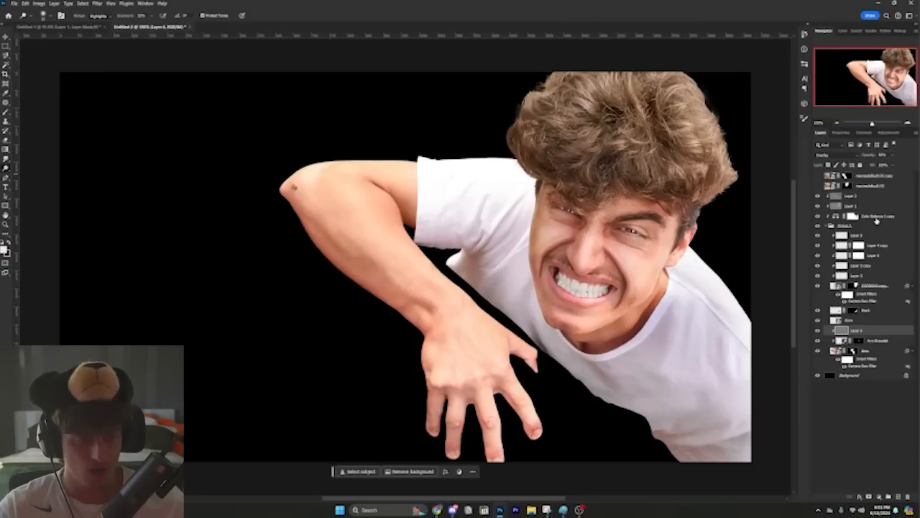
Step: Select the Color Balance 1 copy adjustment layer and show the topmost reference thumbnail layer for comparison
click(876, 218)
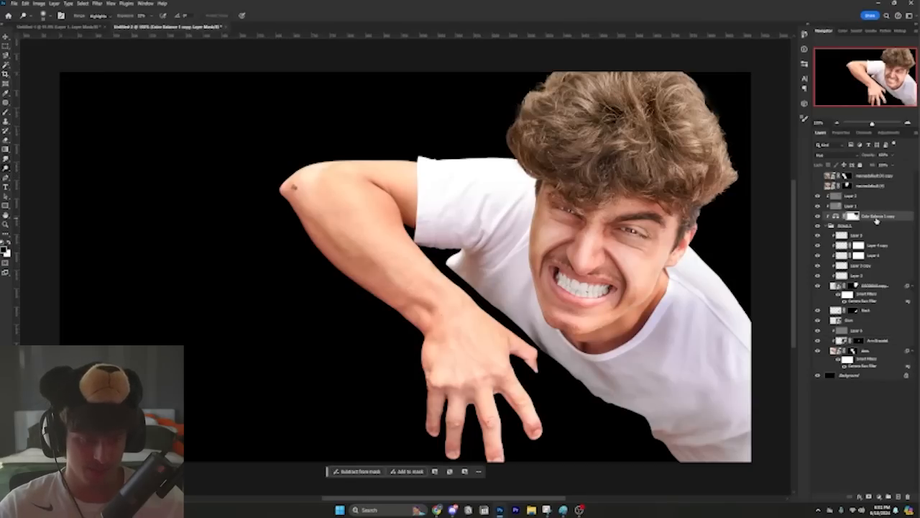
click(816, 176)
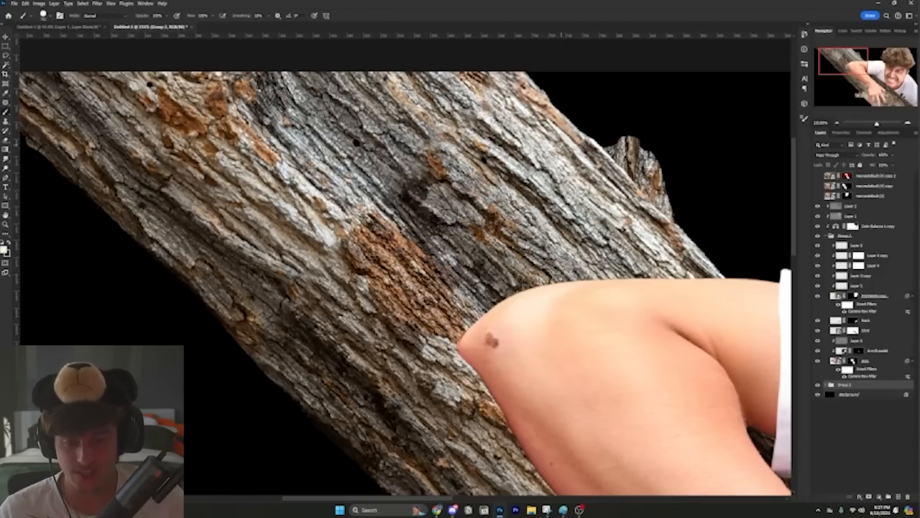
Step: Examine the tree trunk composite closely around the elbow, forearm, hand and upper bark
drag(485, 308, 411, 163)
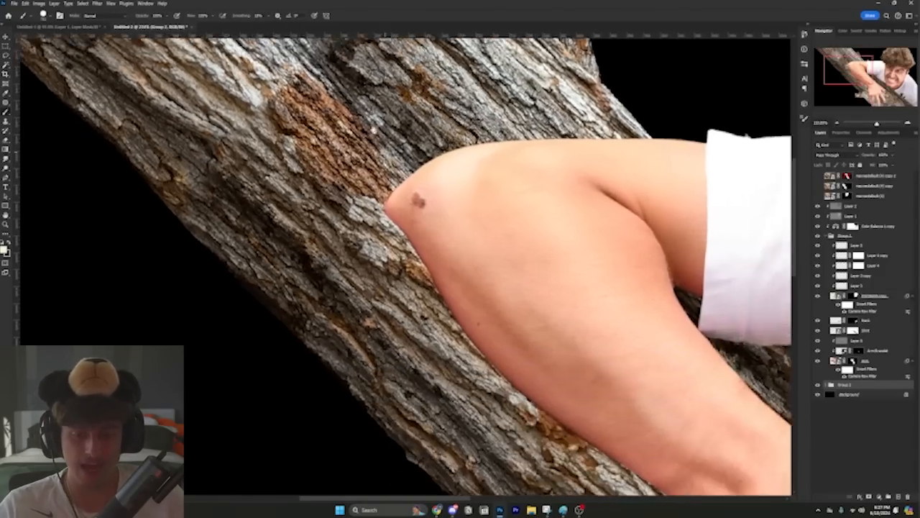
drag(647, 474, 419, 201)
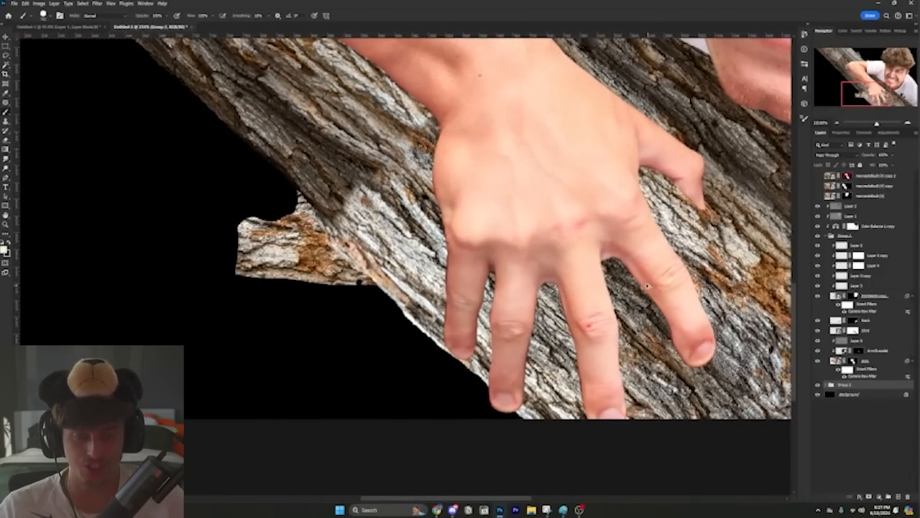
scroll(647, 281, down, 6)
drag(670, 231, 478, 299)
key(ctrl+0)
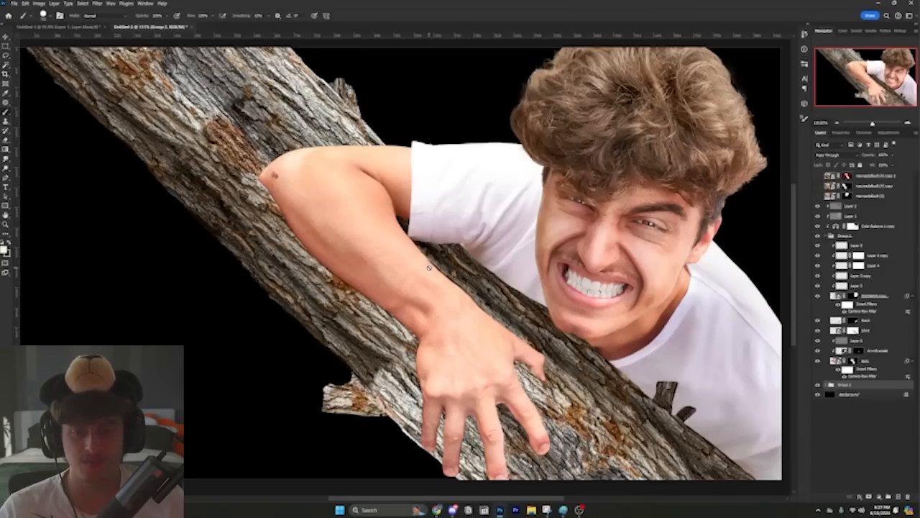
scroll(234, 91, up, 6)
drag(233, 121, 359, 241)
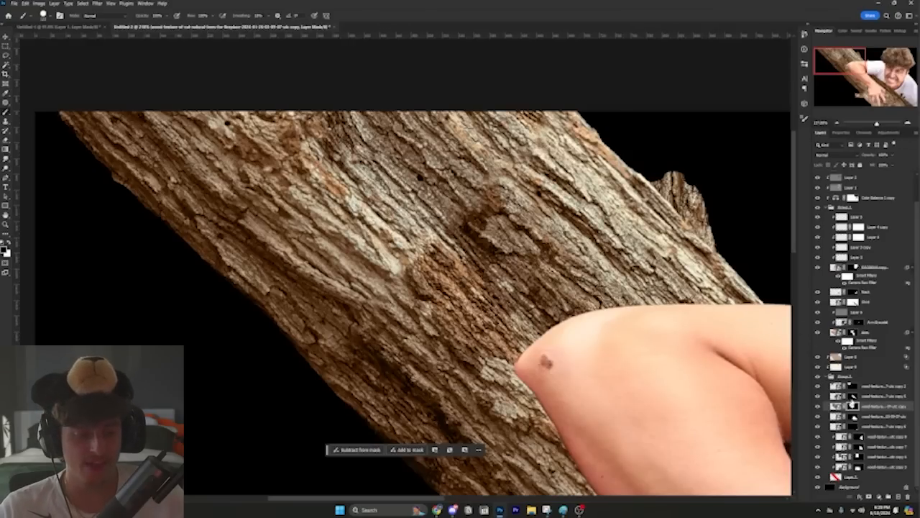
Step: Brush the mask of the top wood texture layer to blend the bark patches on the trunk above the elbow
click(852, 397)
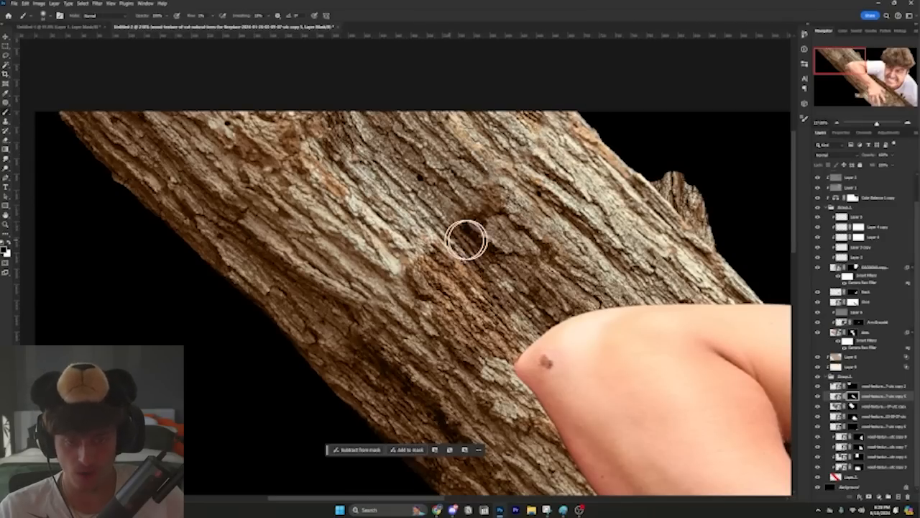
click(852, 388)
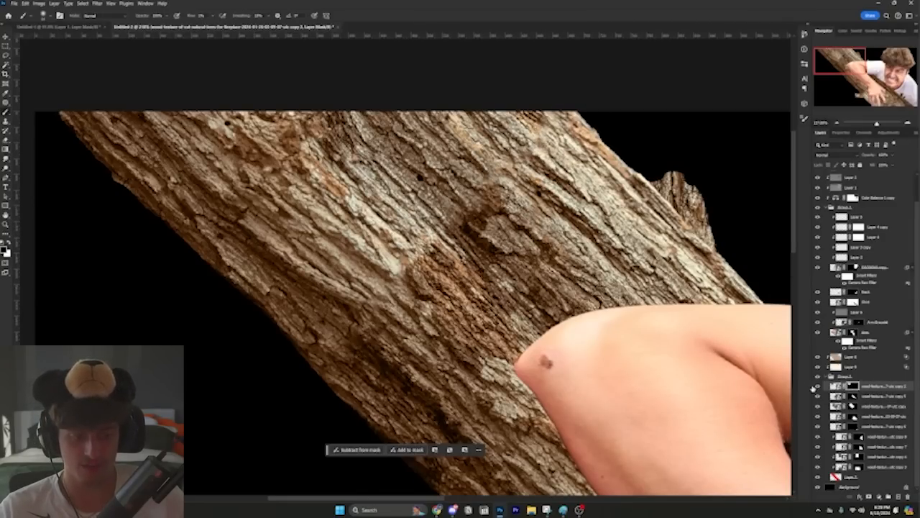
click(817, 387)
click(817, 387)
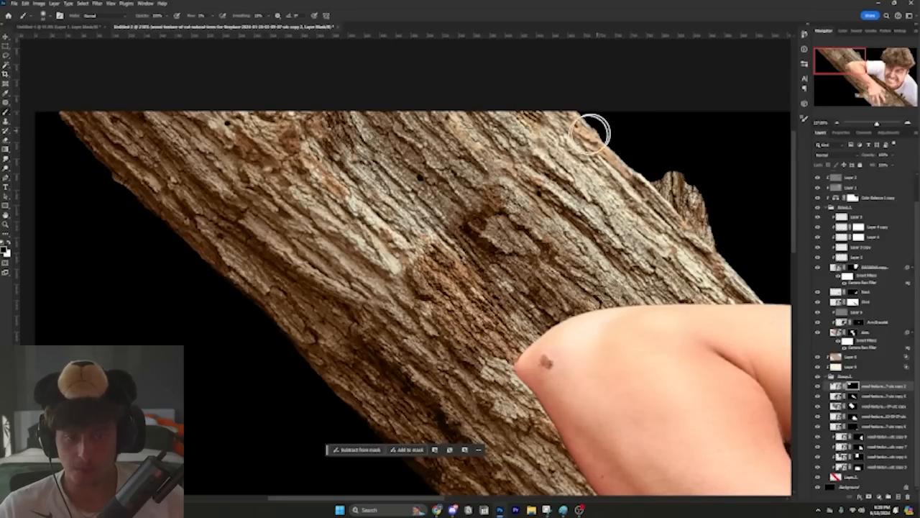
drag(447, 263, 431, 276)
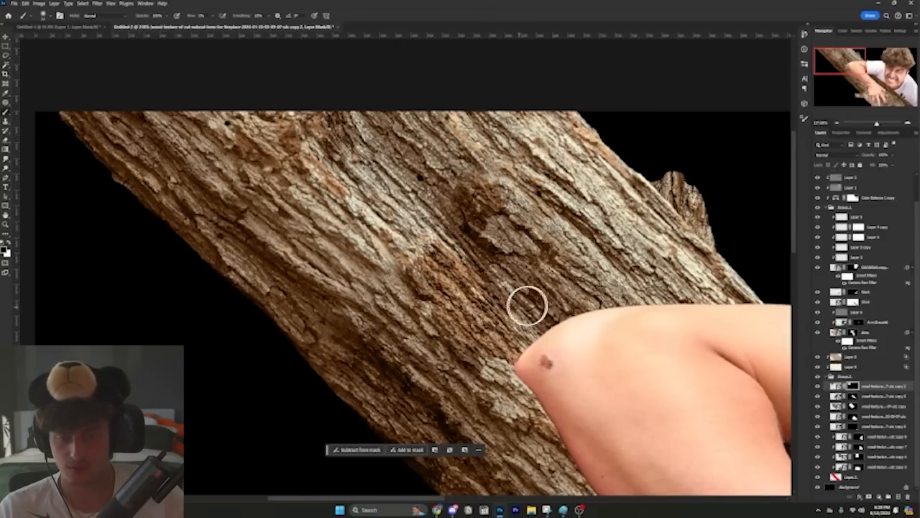
scroll(490, 298, down, 3)
scroll(490, 298, down, 5)
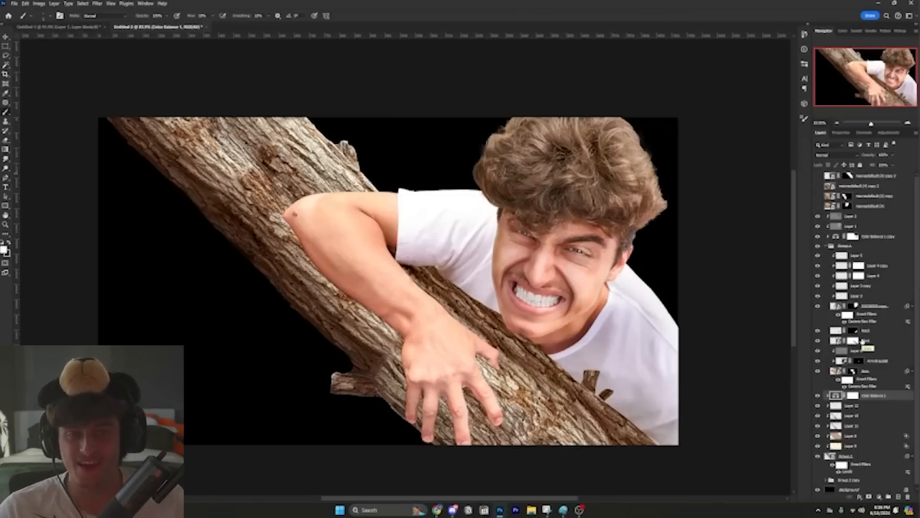
Step: Compare the trunk with and without the shading from Layer 10 and Layer 11, leaving both layers visible
click(855, 426)
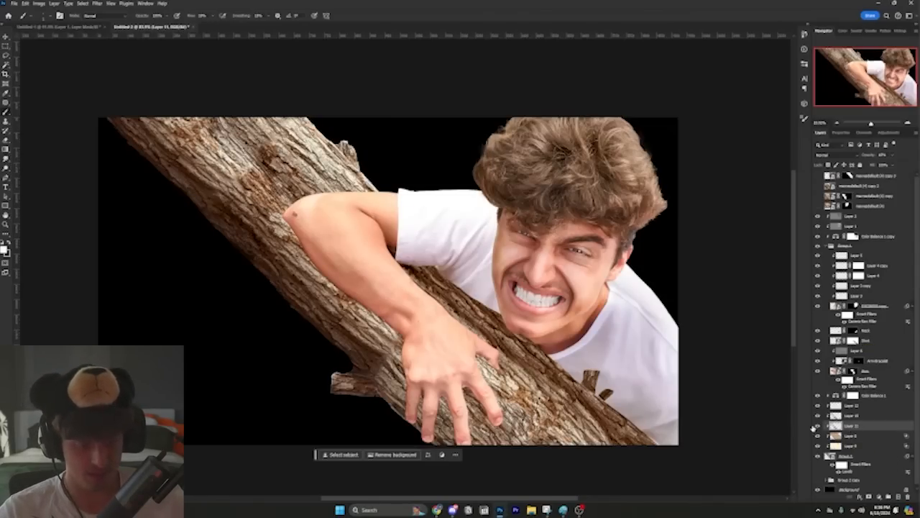
click(817, 417)
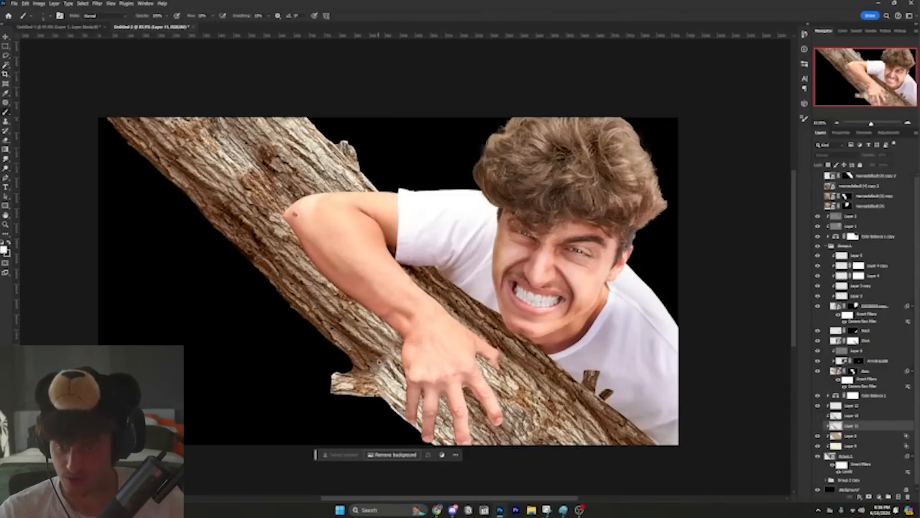
key(ctrl+z)
key(ctrl+shift+z)
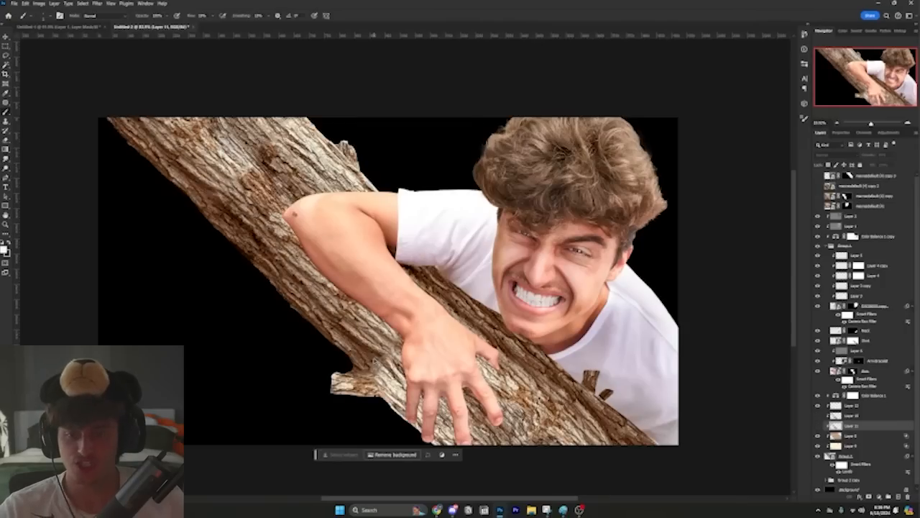
key(ctrl+z)
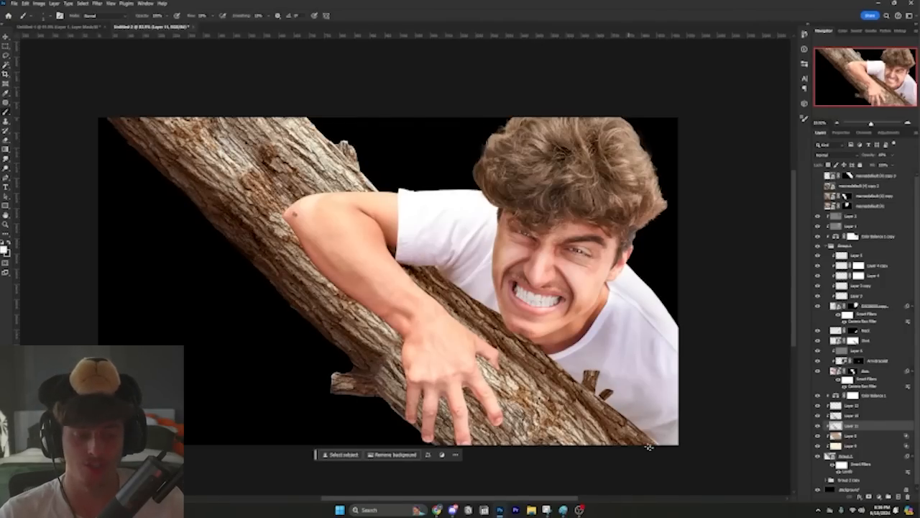
Step: Toggle Layer 12 off and on to compare its effect on the branch stub above the arm, leaving it visible
scroll(351, 147, up, 6)
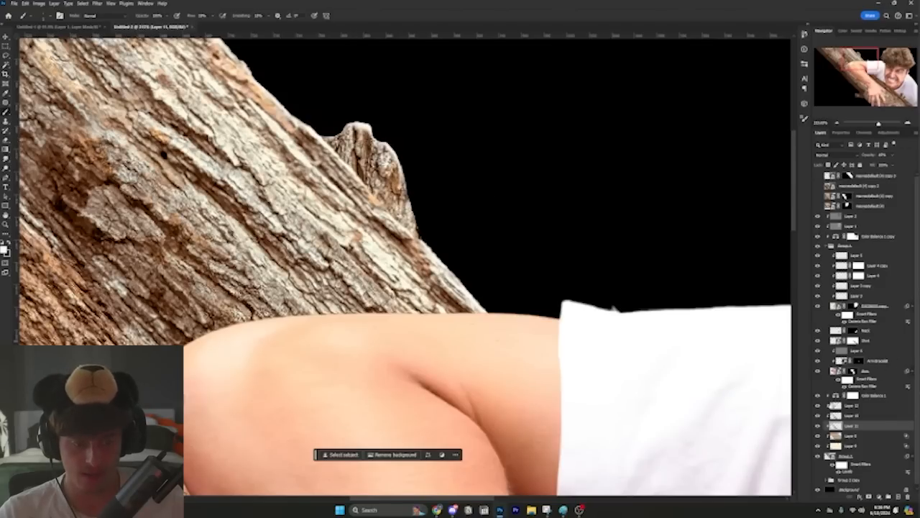
click(817, 406)
click(817, 406)
click(818, 406)
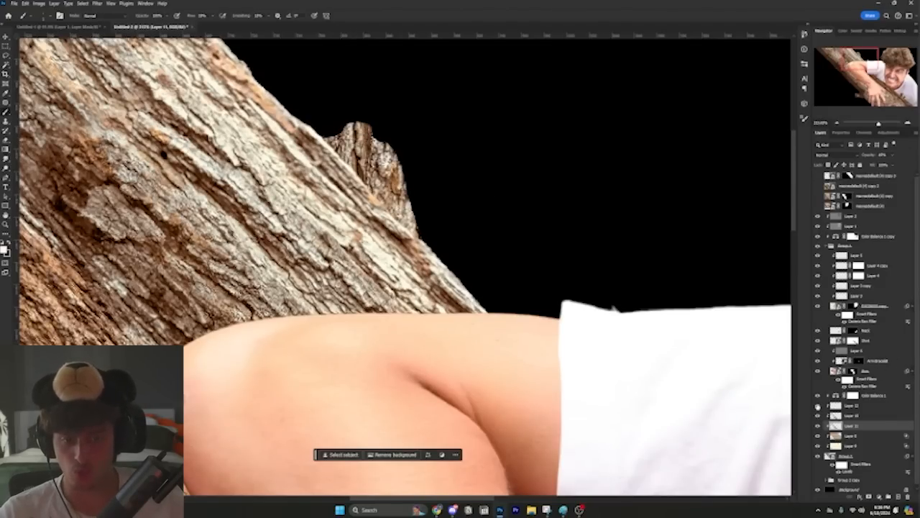
click(817, 407)
Step: Review the full composite and show the topmost reference thumbnail layer to check the tree against it
scroll(496, 346, down, 6)
drag(514, 371, 437, 165)
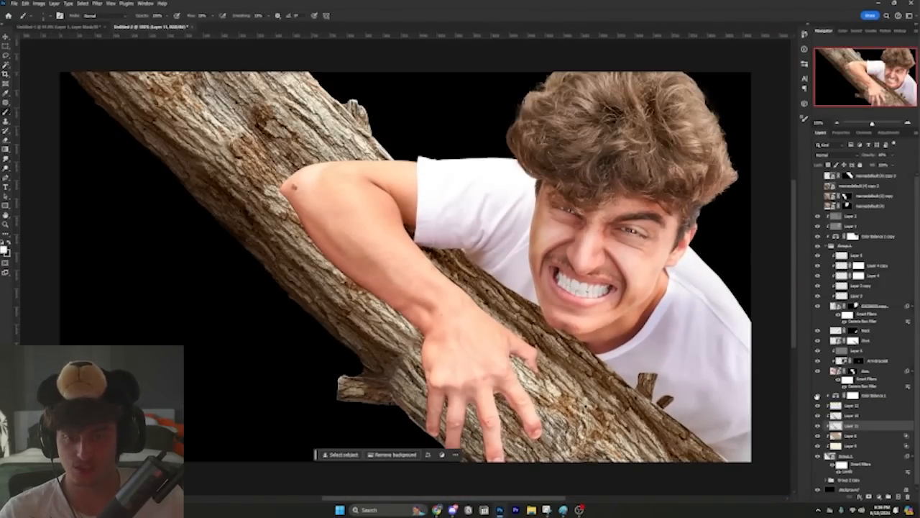
click(817, 176)
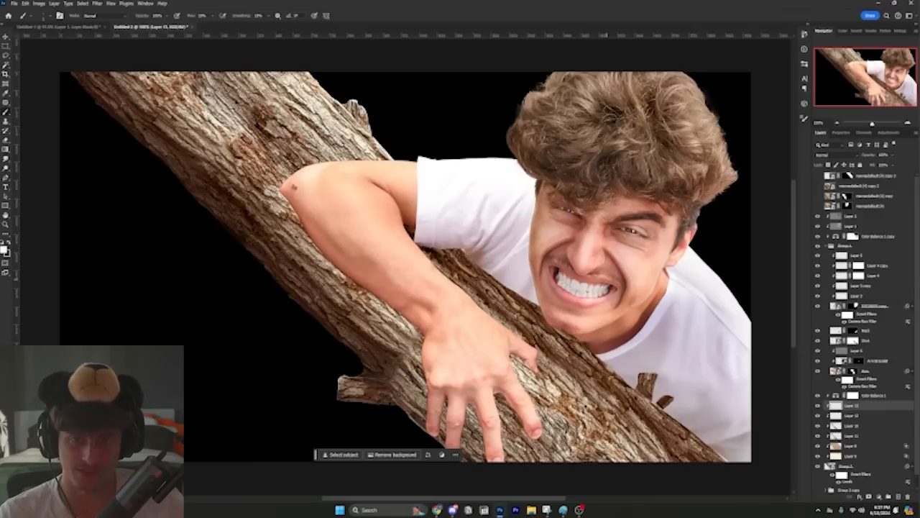
Step: Set the brush flow to 3% and paint soft black shadows on Layer 13 along the trunk edge beneath the sleeve, chin and shirt
scroll(414, 229, up, 5)
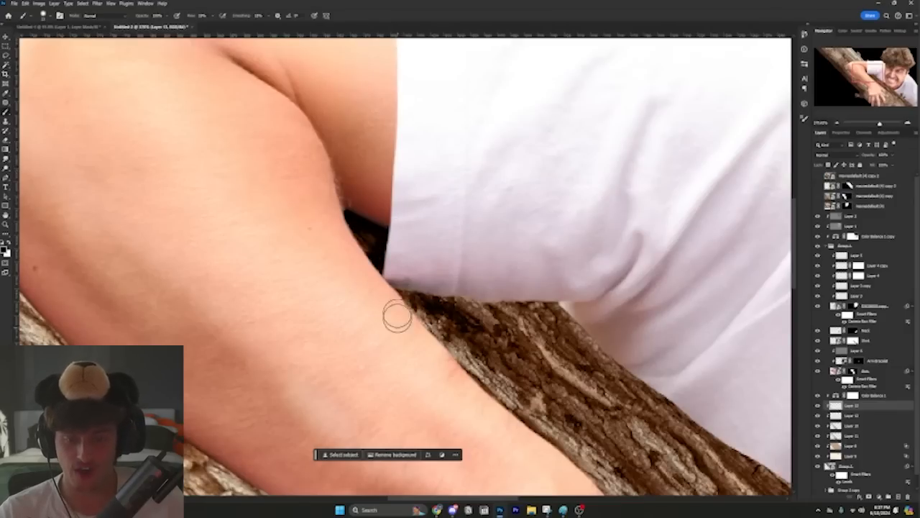
drag(384, 248, 366, 209)
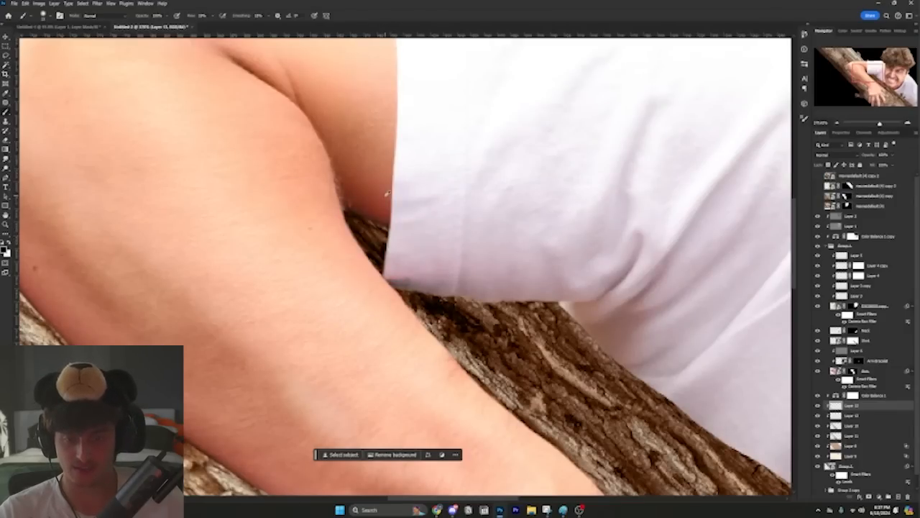
drag(202, 16, 190, 15)
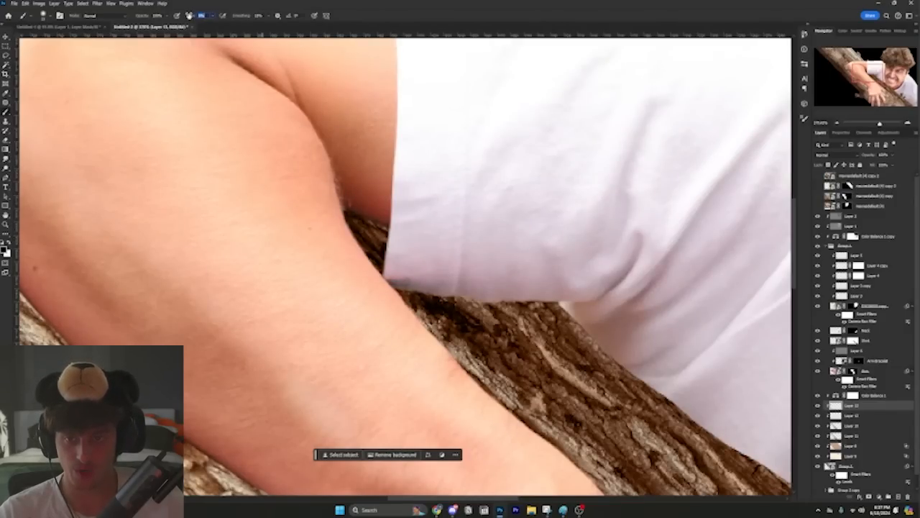
text(3)
key(Return)
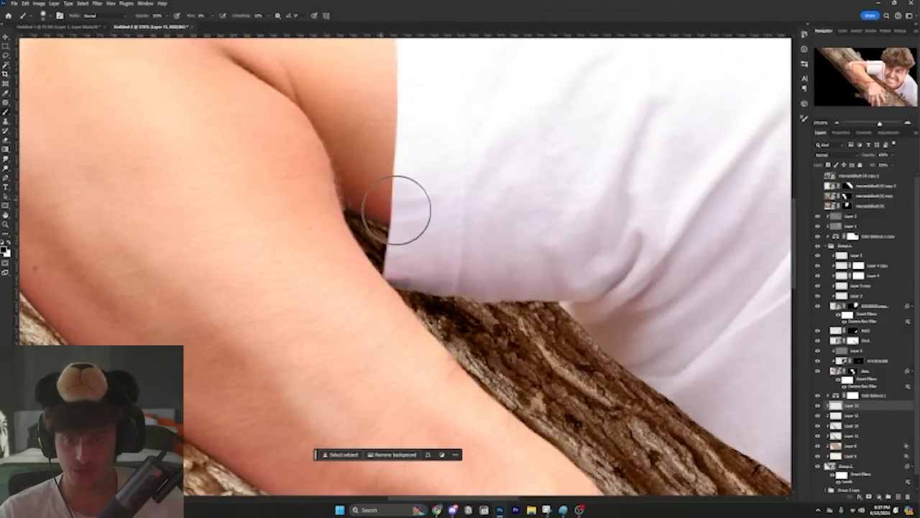
mouse_move(394, 243)
mouse_down()
mouse_move(306, 179)
mouse_move(596, 347)
mouse_move(448, 270)
mouse_up()
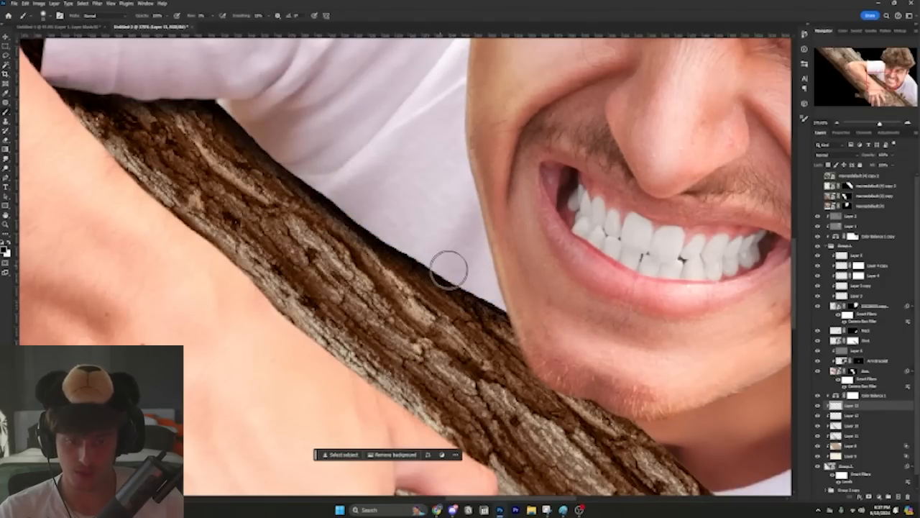
drag(564, 344, 366, 184)
scroll(366, 185, down, 3)
mouse_move(447, 225)
mouse_down()
mouse_move(534, 251)
mouse_move(573, 312)
mouse_move(525, 218)
mouse_up()
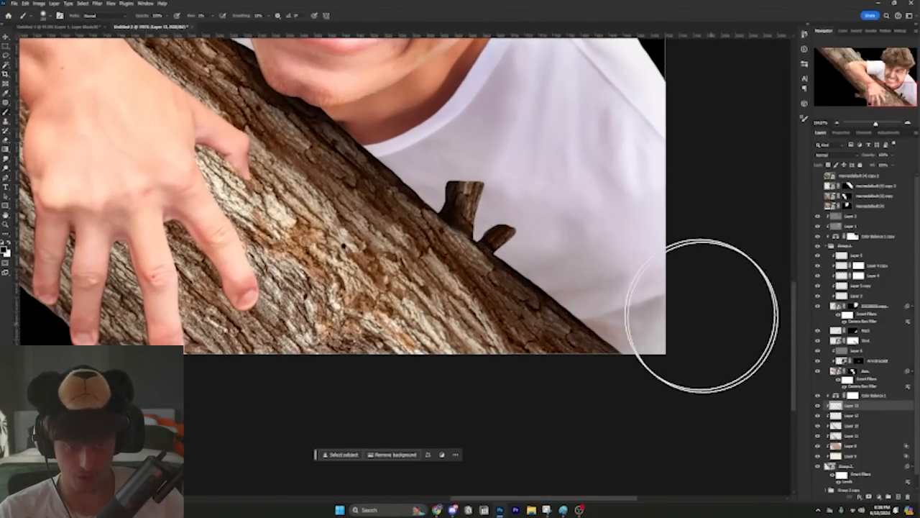
Step: Toggle Layer 13 off and on to compare its shading along the trunk's upper edge
scroll(700, 317, down, 5)
click(817, 405)
click(817, 405)
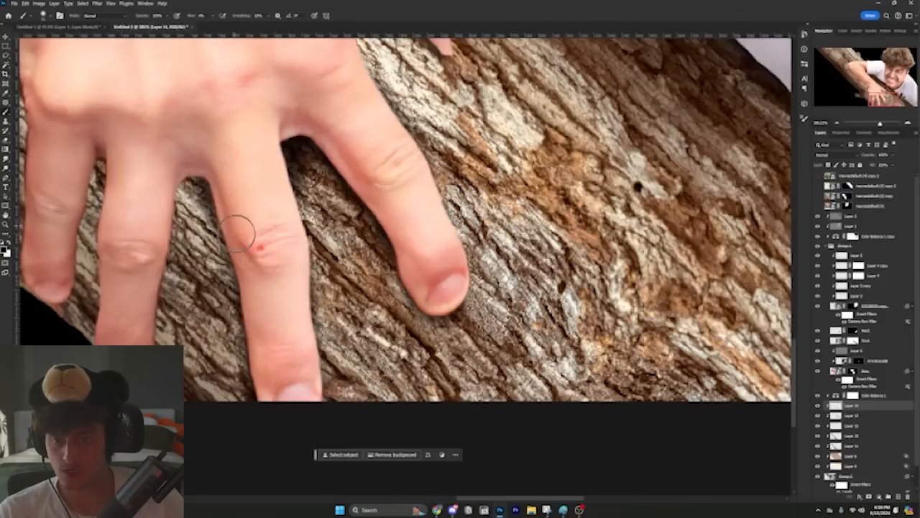
Step: Paint soft dark contact shadows on Layer 14 around and between the fingers gripping the bark
mouse_move(179, 180)
mouse_down()
mouse_move(475, 177)
mouse_move(448, 222)
mouse_move(436, 318)
mouse_move(434, 379)
mouse_move(460, 374)
mouse_up()
alt+right_click(442, 386)
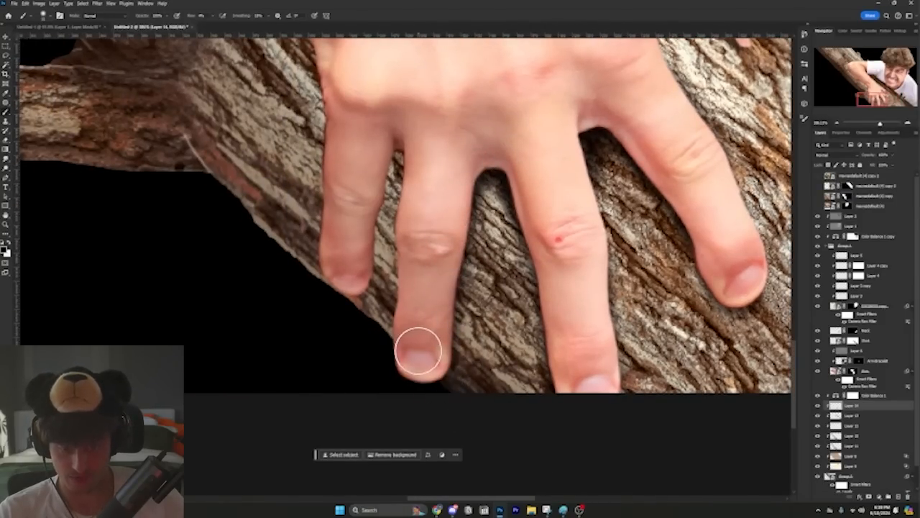
alt+right_click(415, 358)
drag(397, 356, 414, 240)
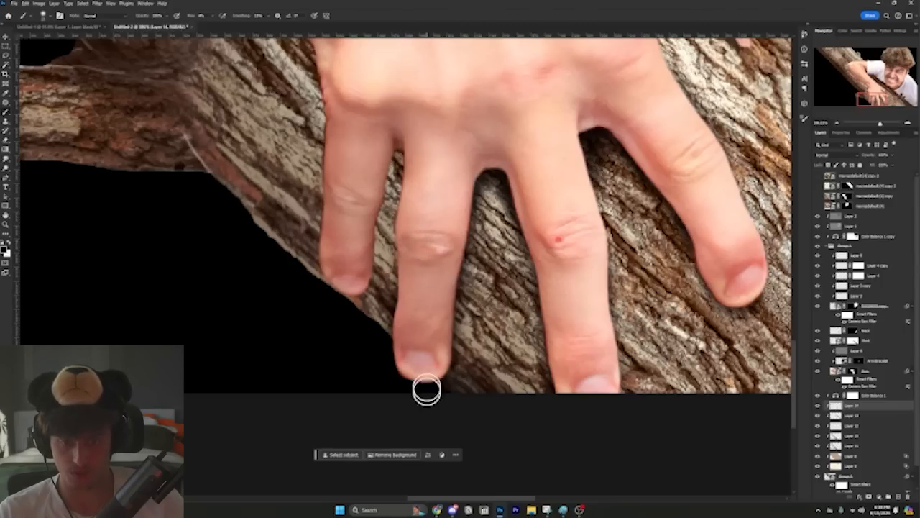
drag(398, 348, 403, 159)
key(ctrl+z)
drag(393, 332, 409, 177)
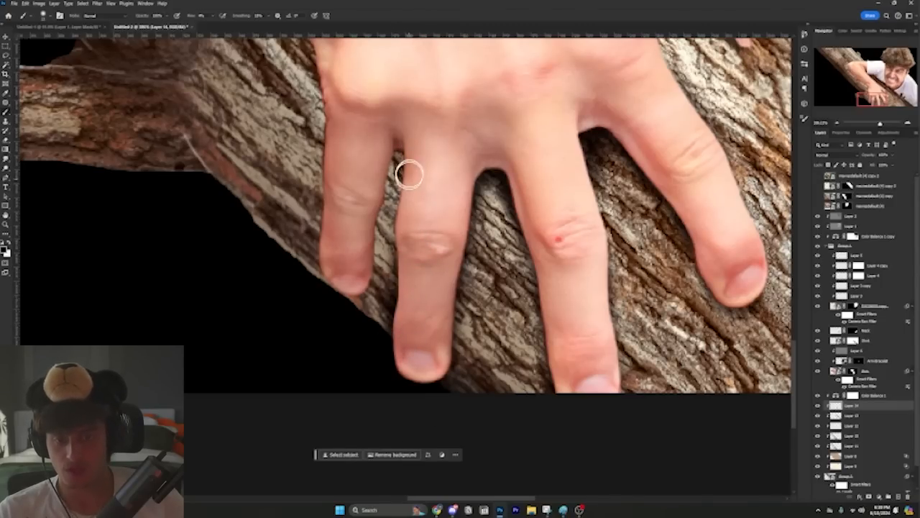
mouse_move(402, 239)
mouse_down()
mouse_move(407, 121)
mouse_move(389, 252)
mouse_move(396, 140)
mouse_move(367, 251)
mouse_move(390, 140)
mouse_move(395, 181)
mouse_move(371, 220)
mouse_move(372, 273)
mouse_move(359, 288)
mouse_move(346, 269)
mouse_move(365, 304)
mouse_move(359, 345)
mouse_up()
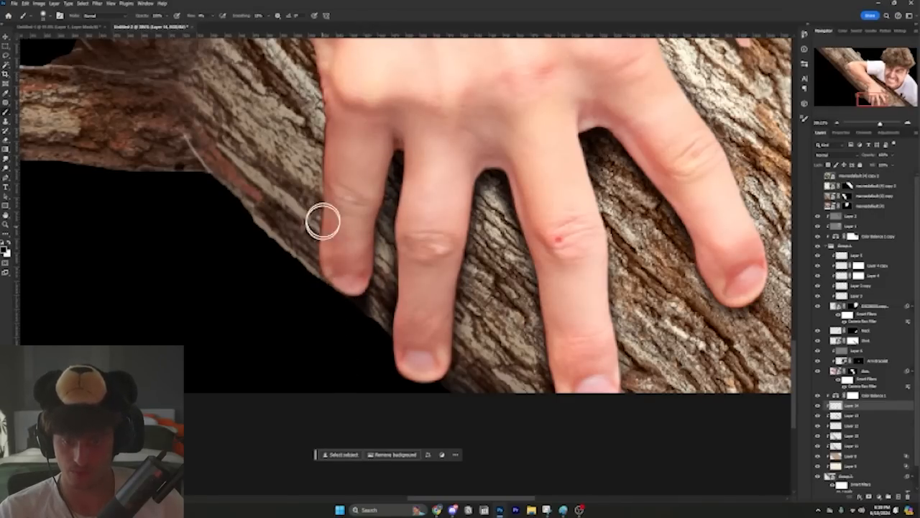
Step: Compare the full composite with and without the shadows from Layer 13 and Layer 14
key(ctrl+0)
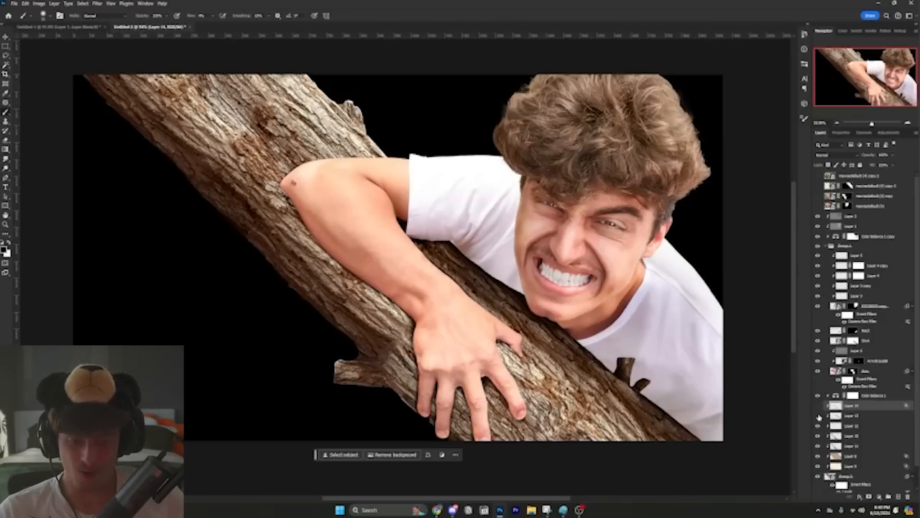
click(817, 416)
drag(817, 405, 817, 416)
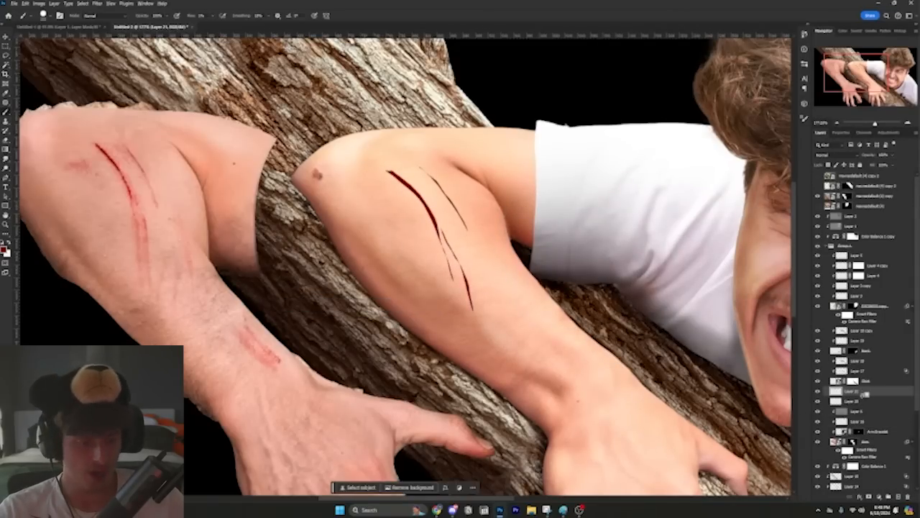
Step: Clip the new layer to the cut marks on the upper forearm and brush pure red inside the cuts
alt+click(863, 396)
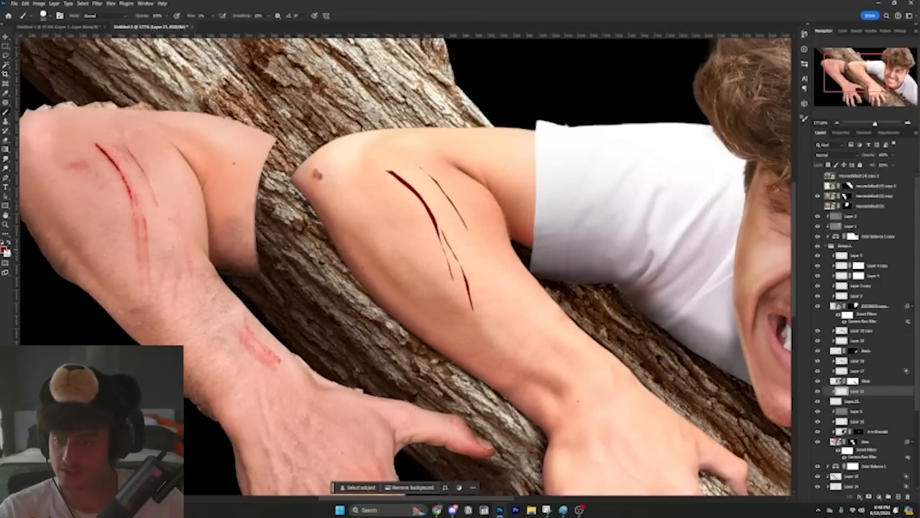
click(6, 248)
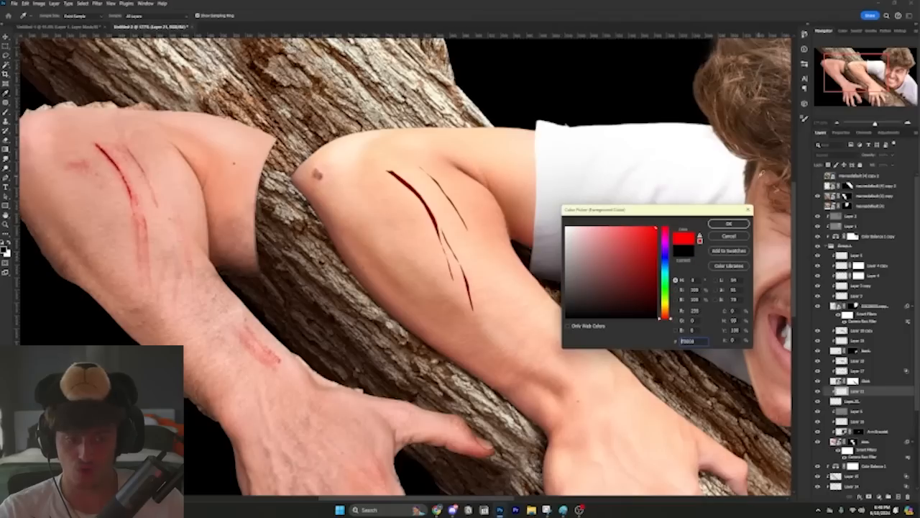
click(728, 223)
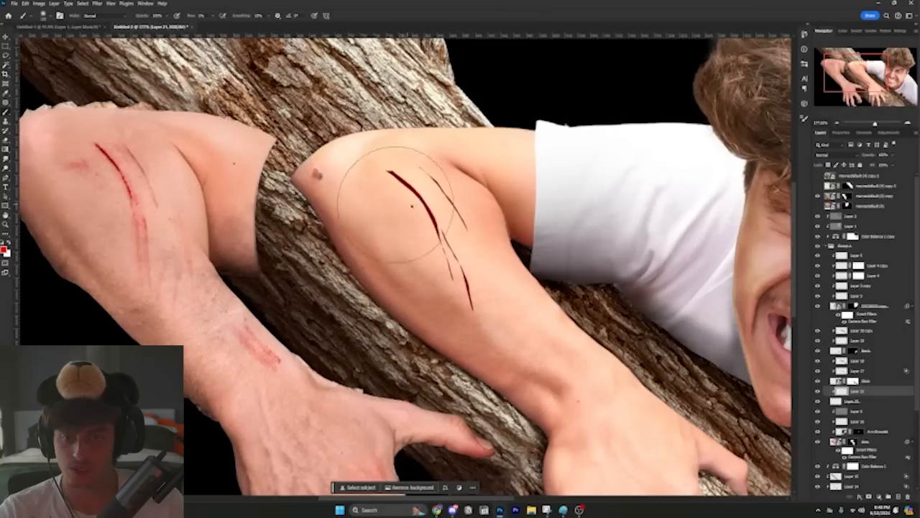
drag(402, 201, 414, 202)
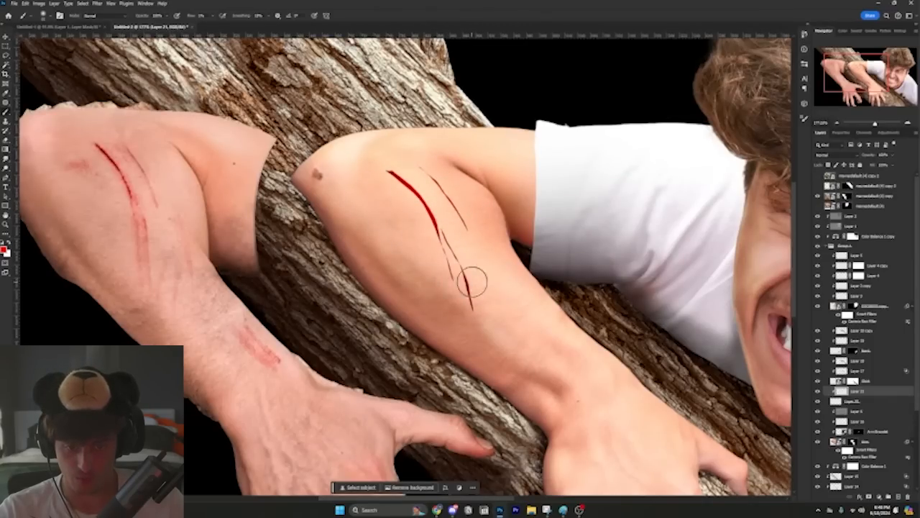
ctrl+click(435, 225)
Step: Add a white Inner Shadow in Normal blend mode to the cut-marks layer and adjust its distance
key(F2)
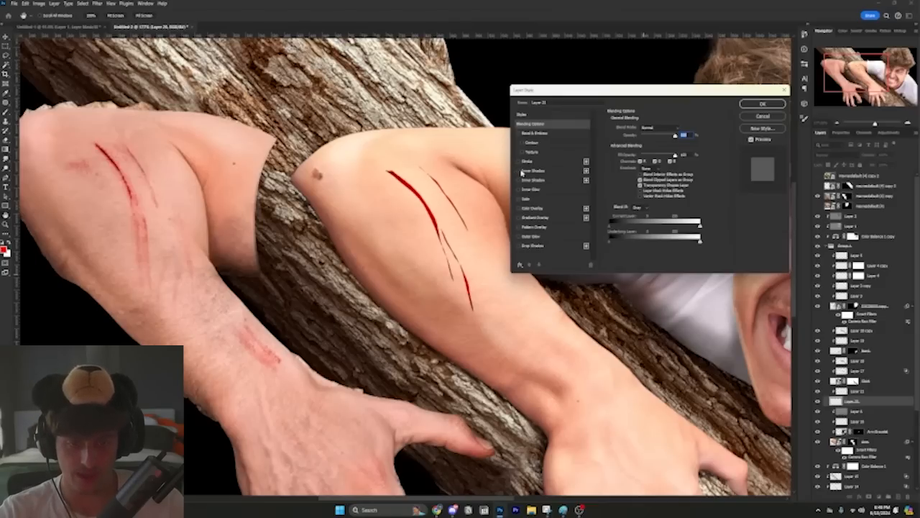
click(532, 170)
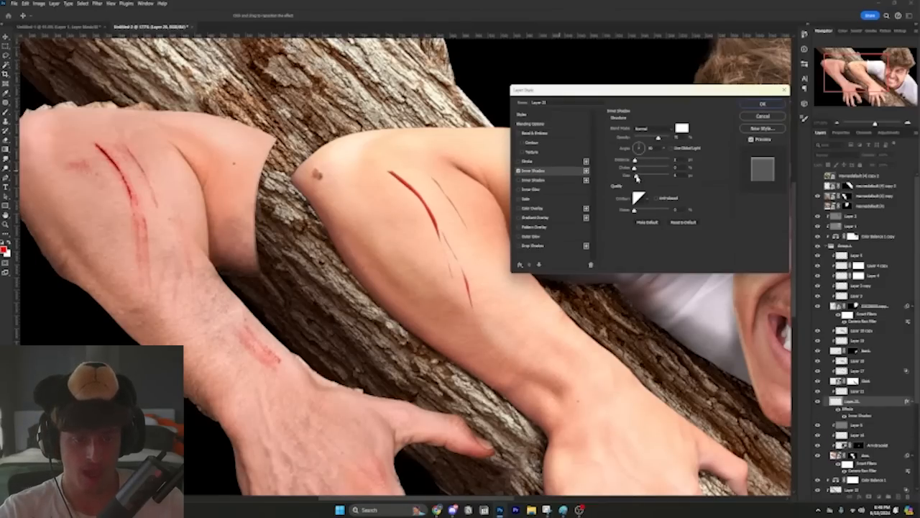
drag(636, 160, 635, 161)
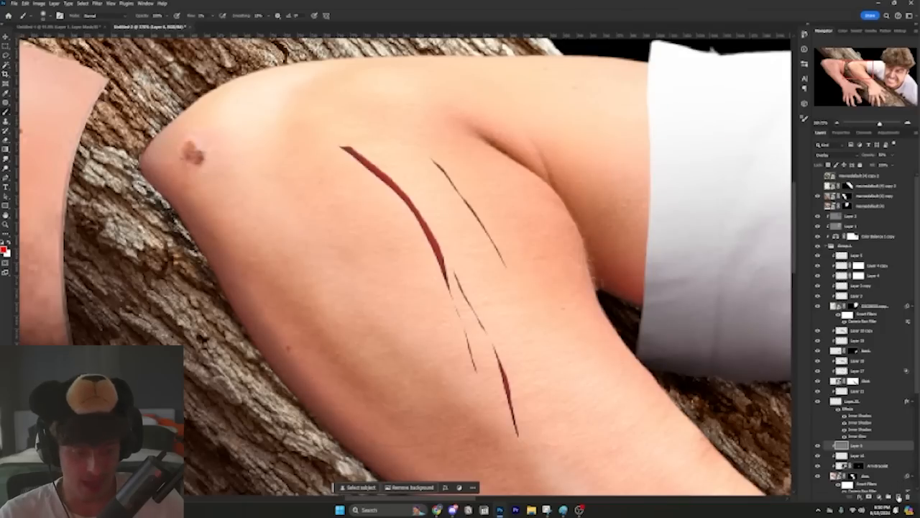
Step: Add a new empty layer directly beneath the cut-marks layer for painting redness around the wounds
click(898, 497)
drag(401, 229, 362, 31)
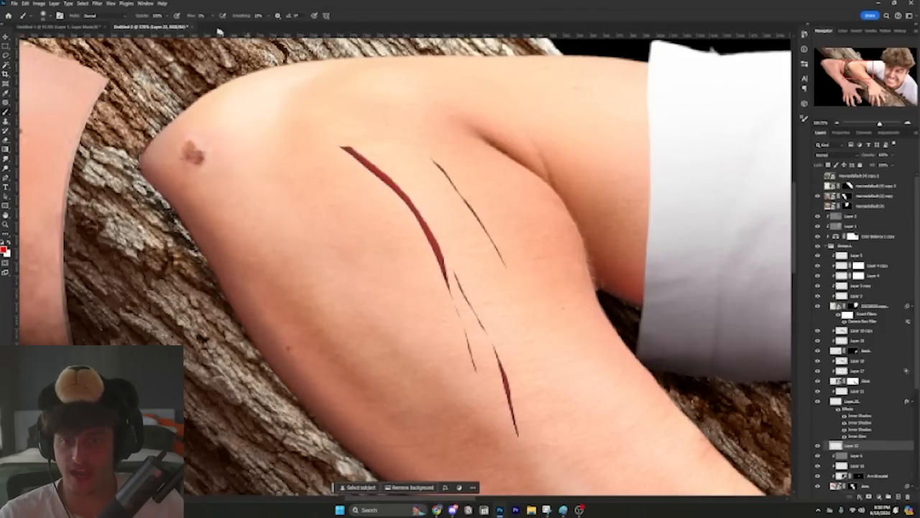
drag(436, 210, 438, 231)
key(ctrl+z)
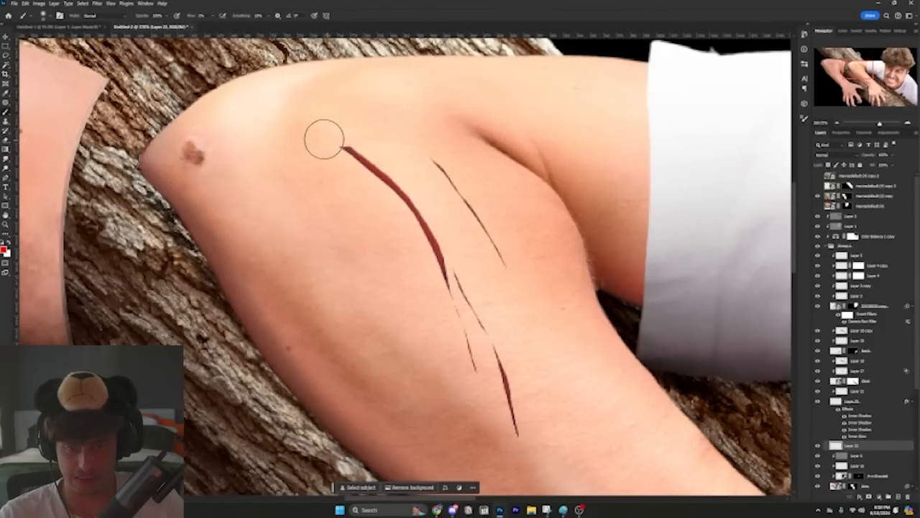
drag(325, 138, 477, 291)
key(ctrl+z)
Step: Change the foreground colour to a muted dark pink for bruising the skin
click(4, 249)
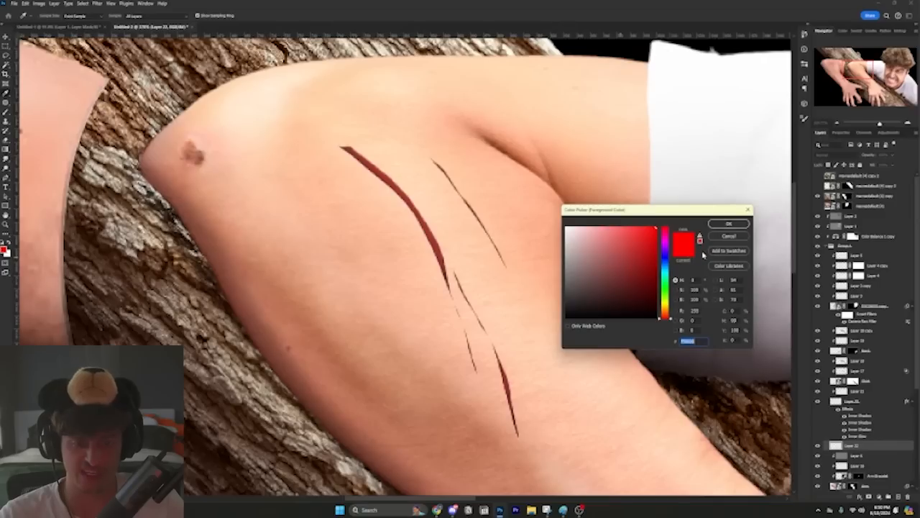
drag(646, 237, 656, 265)
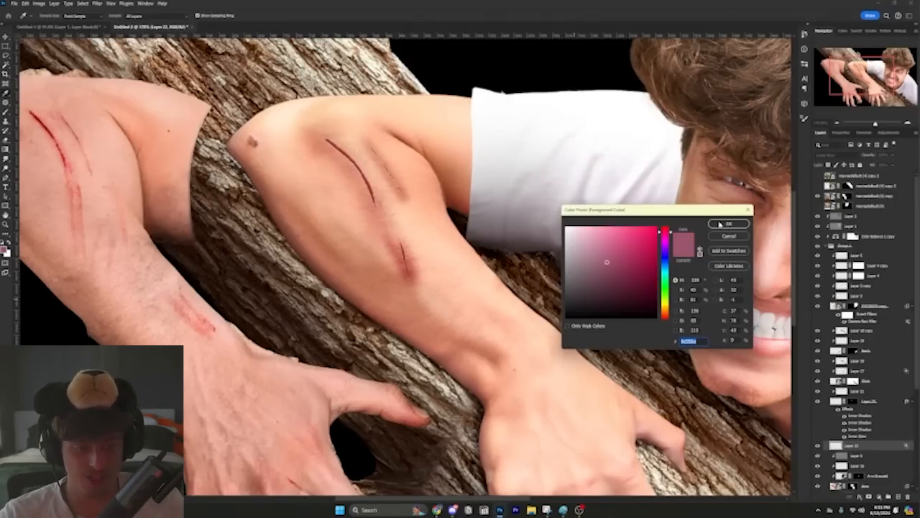
click(721, 225)
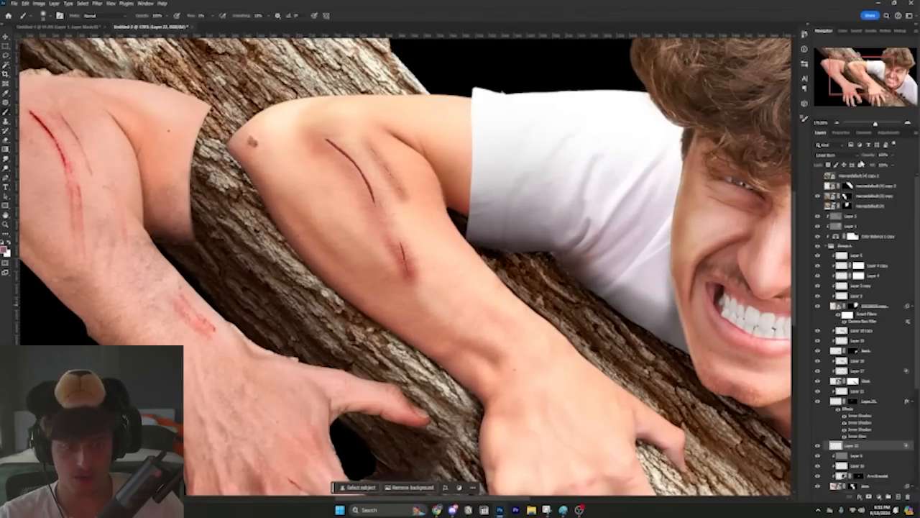
Step: Adjust Layer 22's Blend If highlight limit for the underlying layer and brush a reddish bruise on the forearm near the wrist
double_click(880, 447)
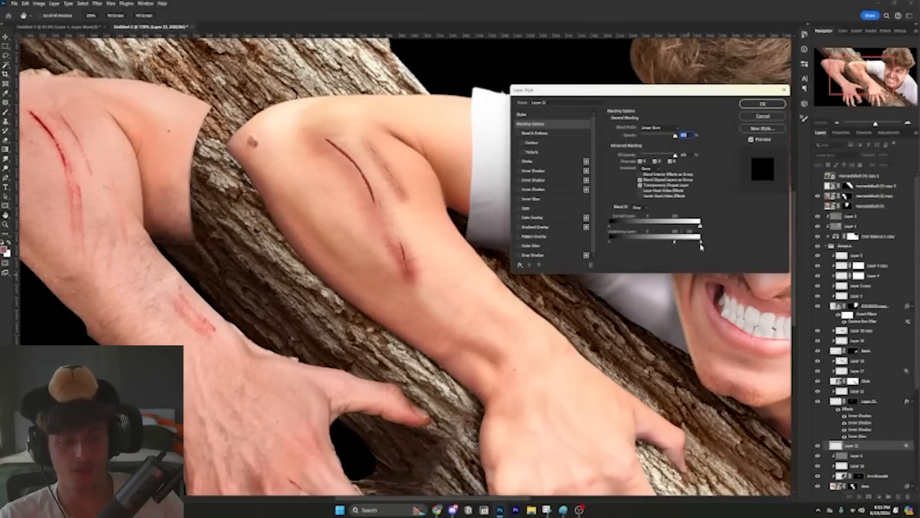
drag(701, 242, 694, 243)
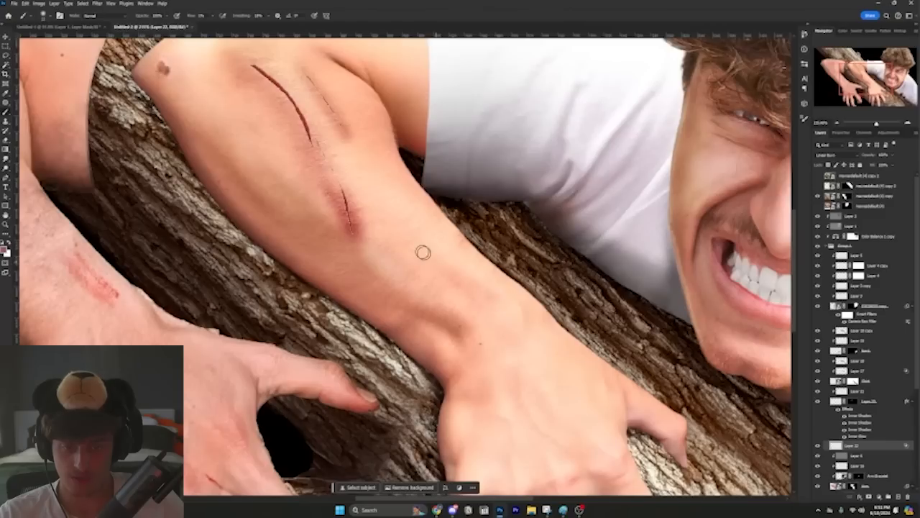
mouse_move(434, 260)
mouse_down()
mouse_move(507, 304)
mouse_move(450, 265)
mouse_up()
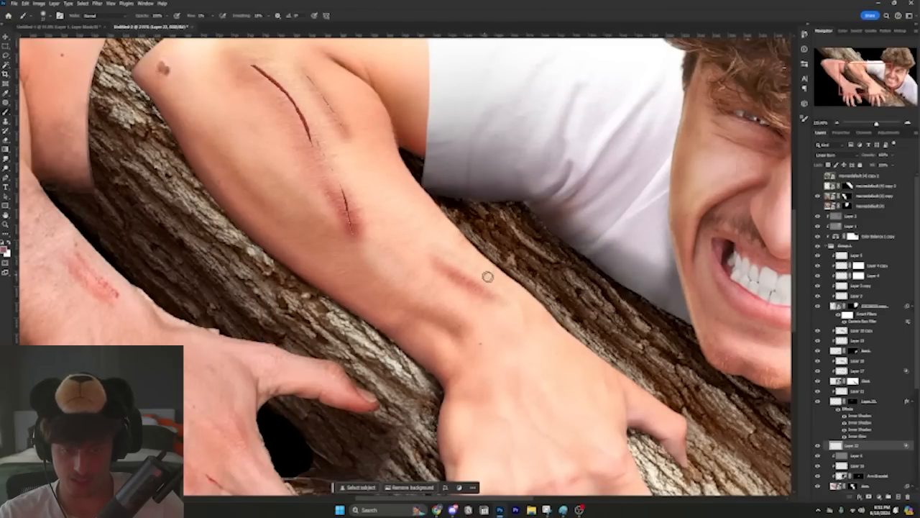
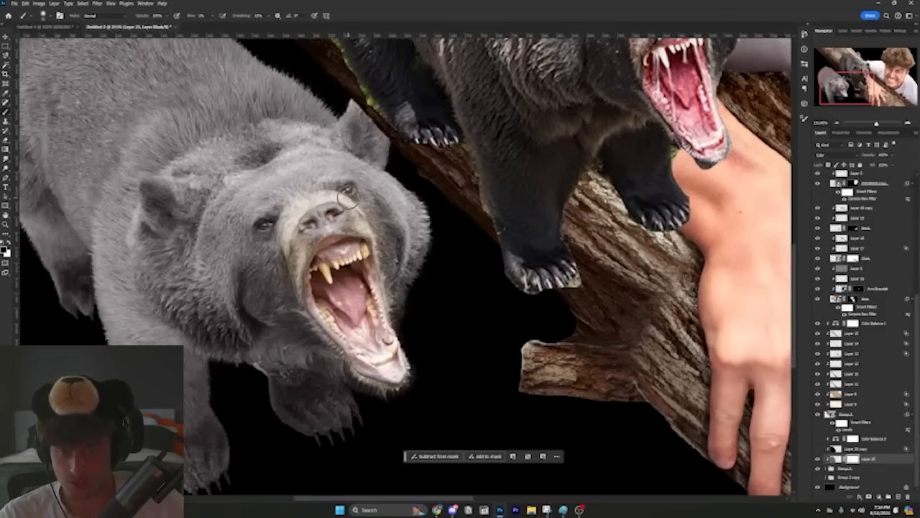
Step: Brush over the lower bear's eye on the Color-blended layer's mask to restore its natural colour
click(264, 221)
scroll(536, 269, down, 7)
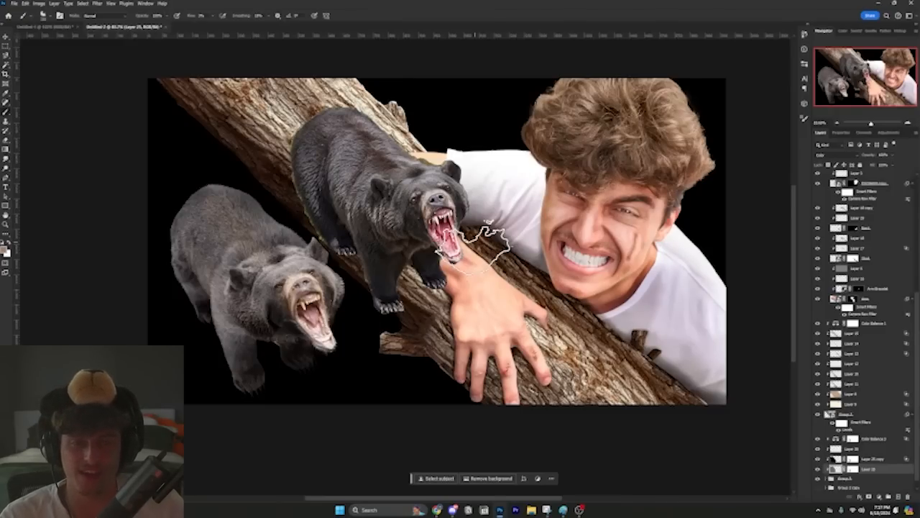
Step: Set the blend mode of Layer 27 copy, above the lower bear, to Soft Light
click(833, 154)
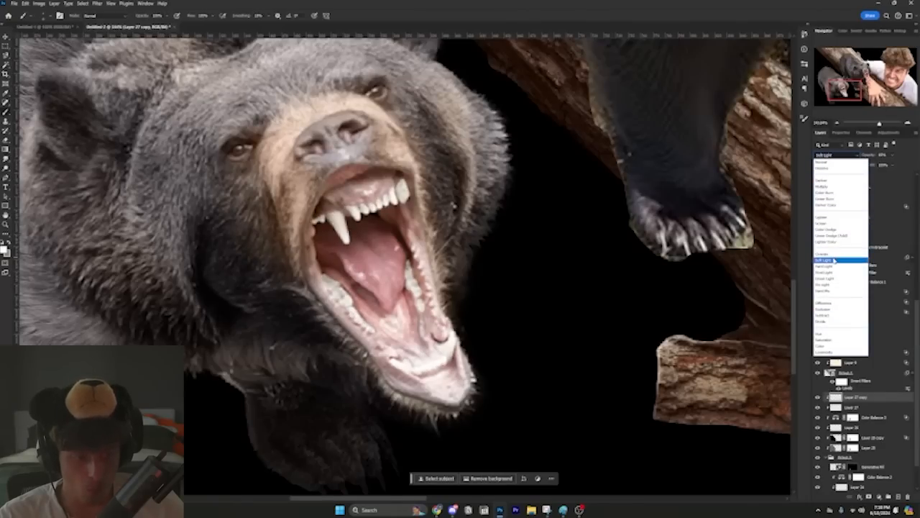
click(831, 261)
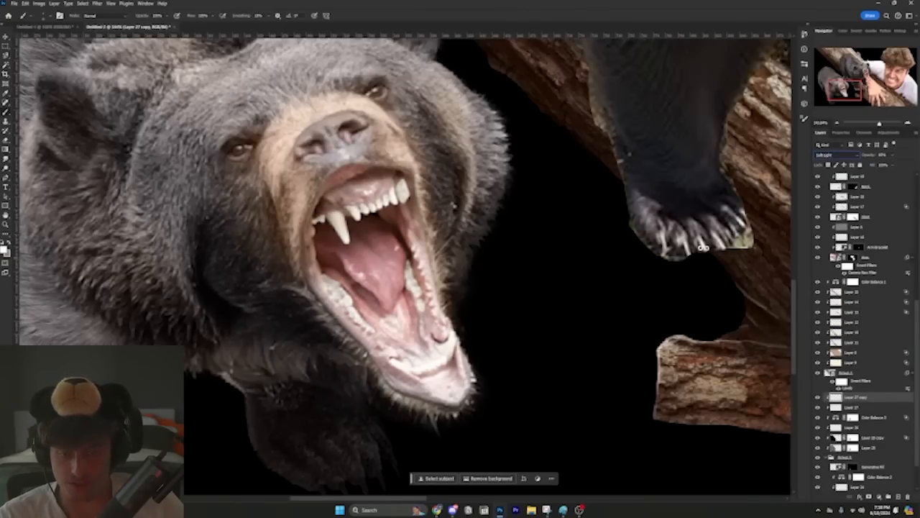
drag(466, 269, 515, 282)
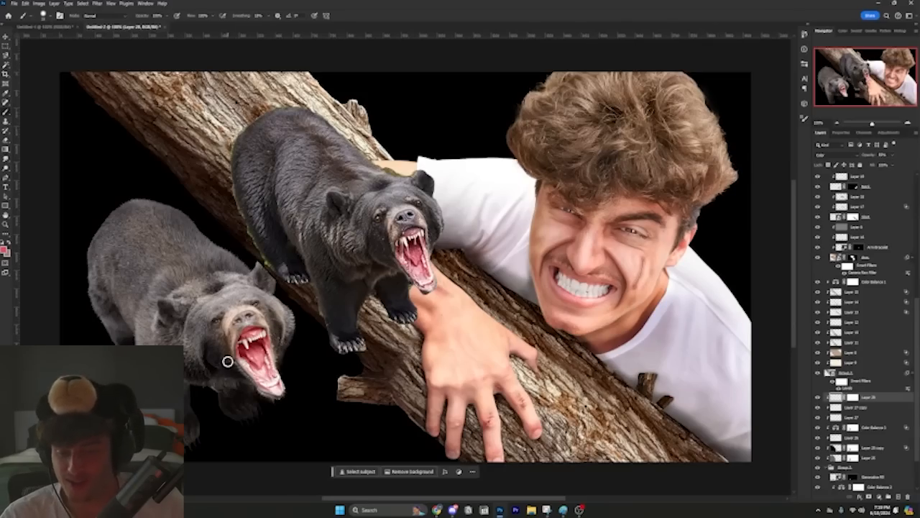
scroll(209, 390, up, 2)
scroll(204, 391, up, 5)
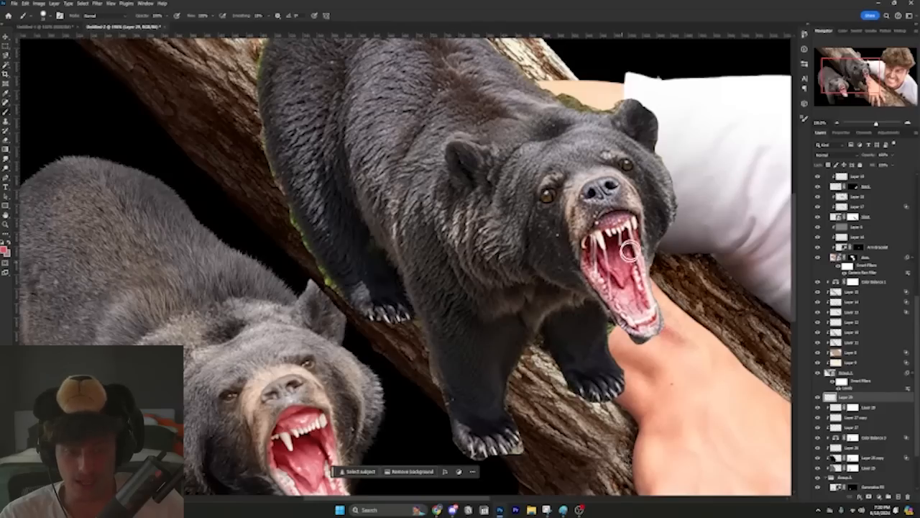
scroll(632, 241, up, 3)
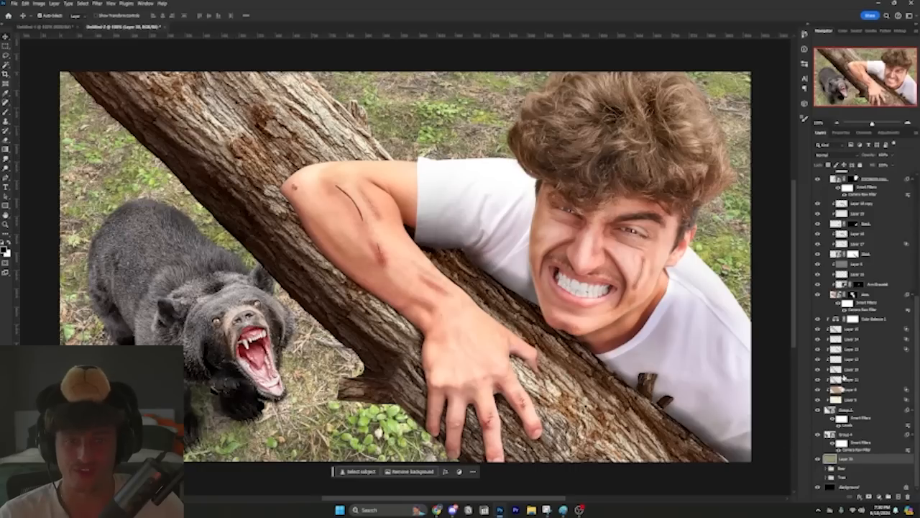
Step: Open the Camera Raw Filter for the grass background layer
click(97, 3)
click(116, 66)
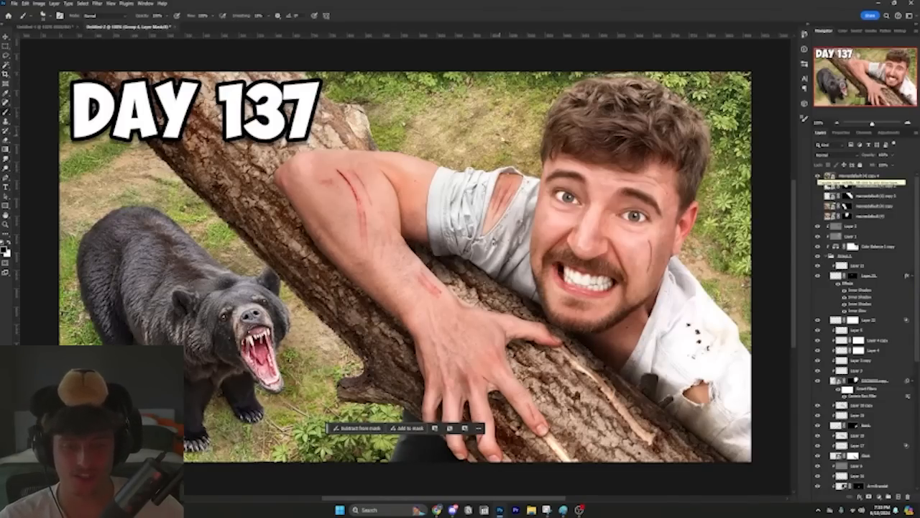
Step: Examine the grass and dirt background around the trunk and bear in the DAY 137 reference thumbnail
scroll(461, 111, up, 2)
scroll(461, 112, up, 2)
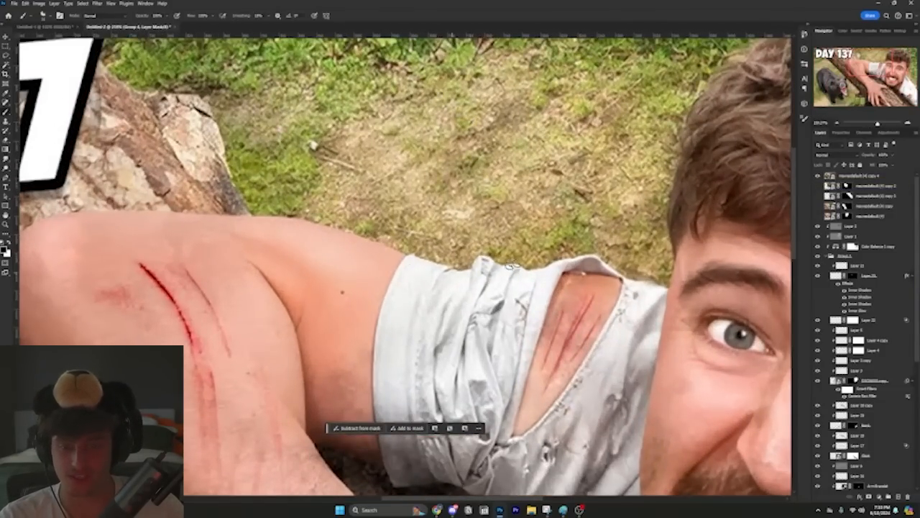
drag(299, 316, 743, 463)
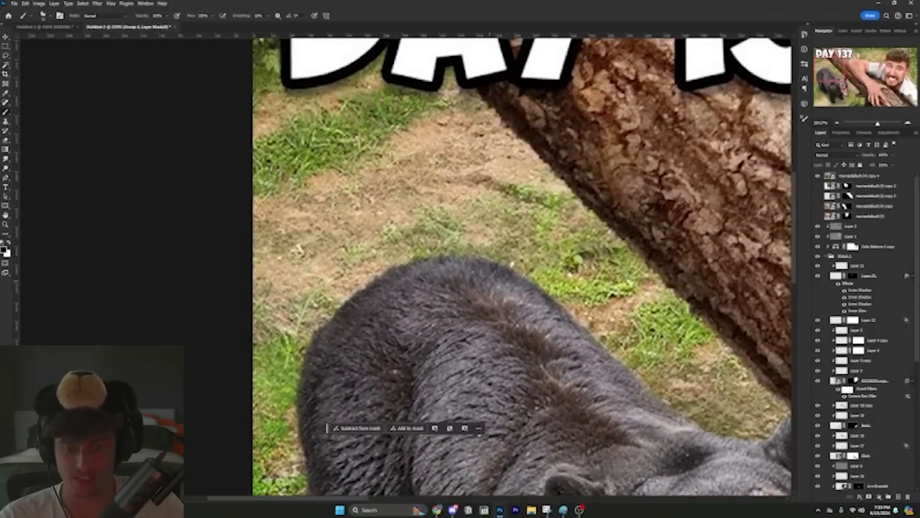
drag(494, 382, 546, 246)
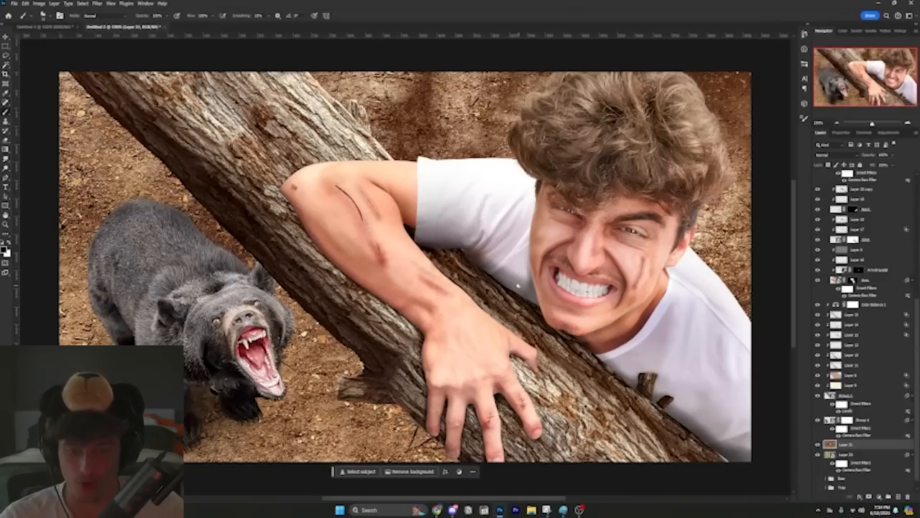
Step: Hide the dirt layer to compare backgrounds, show the grass layer beneath the masked dirt patches, and select the dirt layer's mask
click(818, 445)
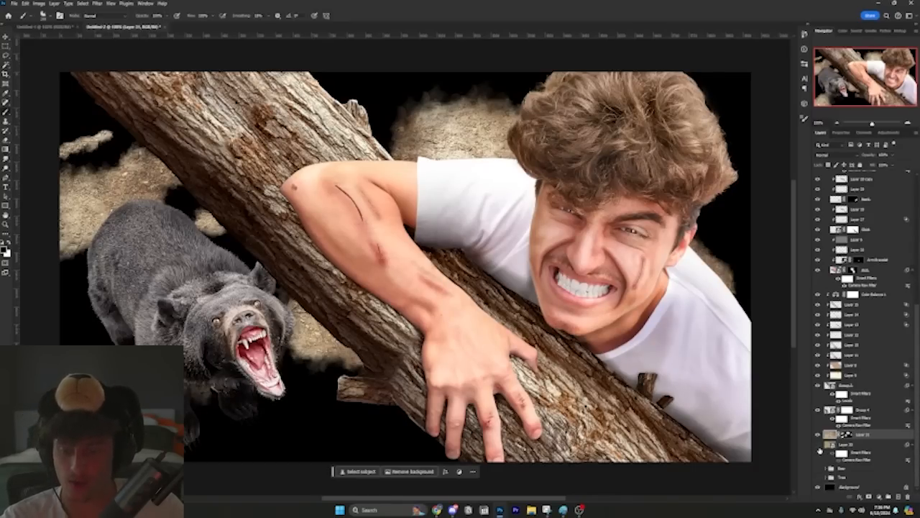
click(818, 447)
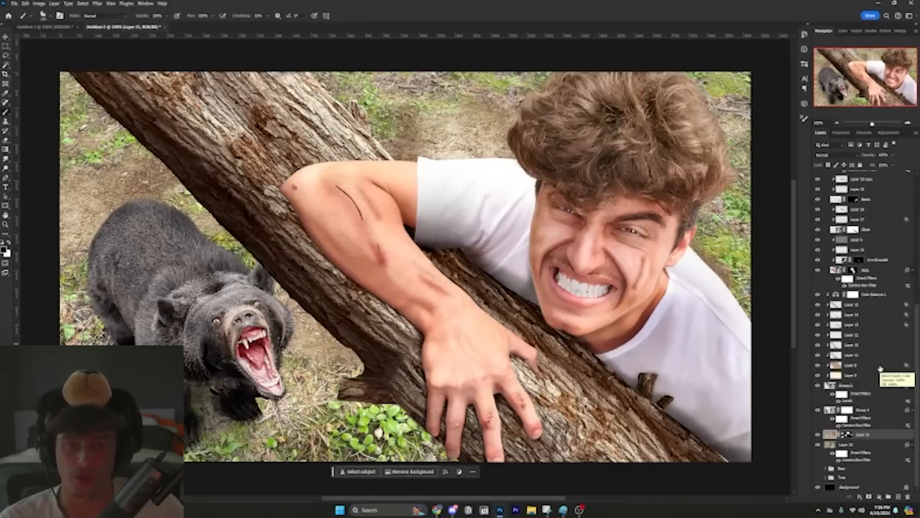
click(846, 434)
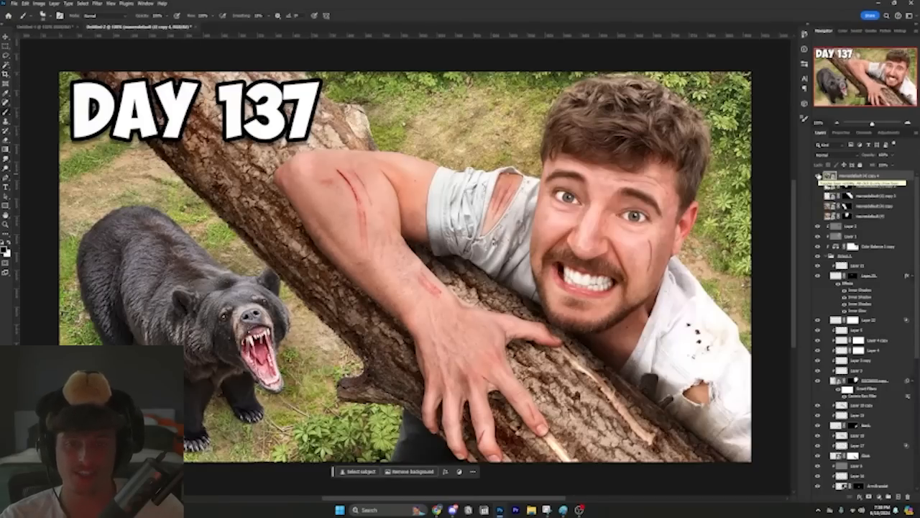
Step: Examine the background foliage and ground around the man, bear and image corners in the reference thumbnail
scroll(735, 214, up, 4)
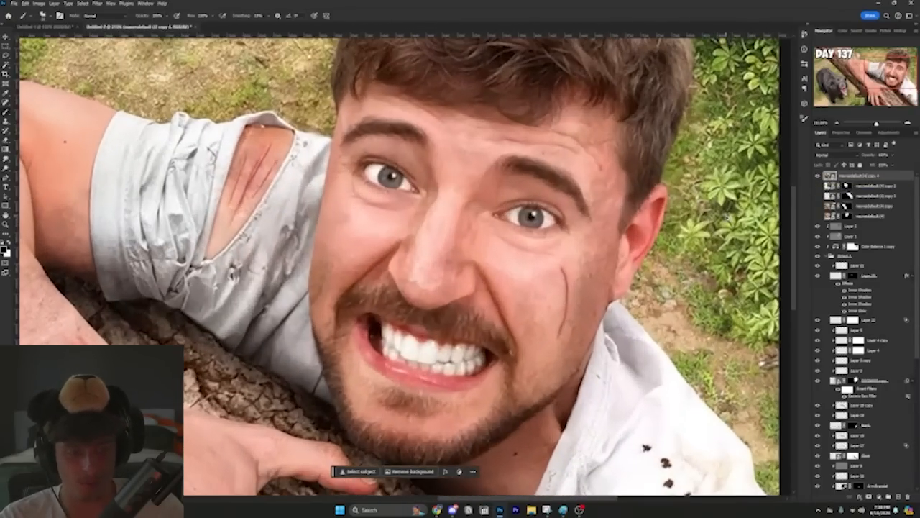
drag(704, 215, 607, 288)
drag(596, 131, 621, 265)
drag(309, 168, 690, 200)
drag(144, 188, 764, 172)
drag(374, 431, 505, 185)
drag(495, 467, 510, 180)
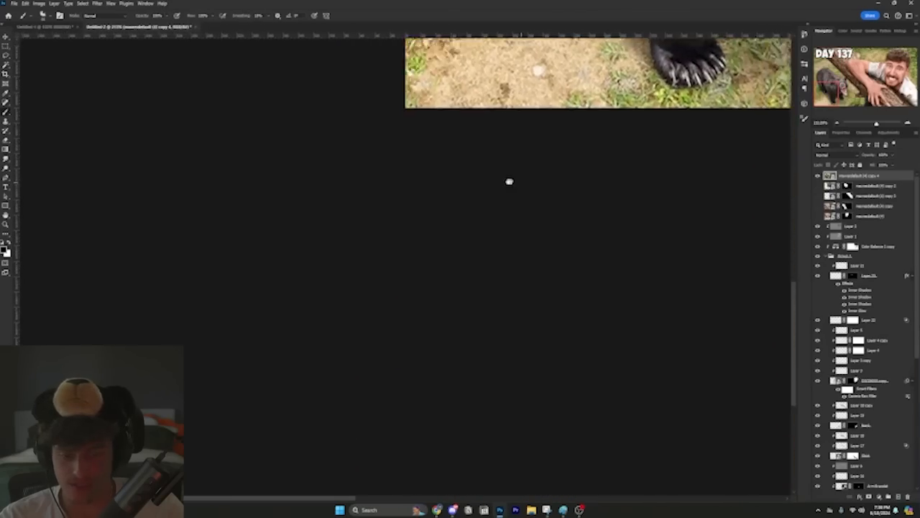
drag(748, 169, 238, 310)
drag(719, 144, 193, 308)
drag(567, 155, 651, 461)
drag(558, 57, 567, 291)
scroll(567, 292, down, 6)
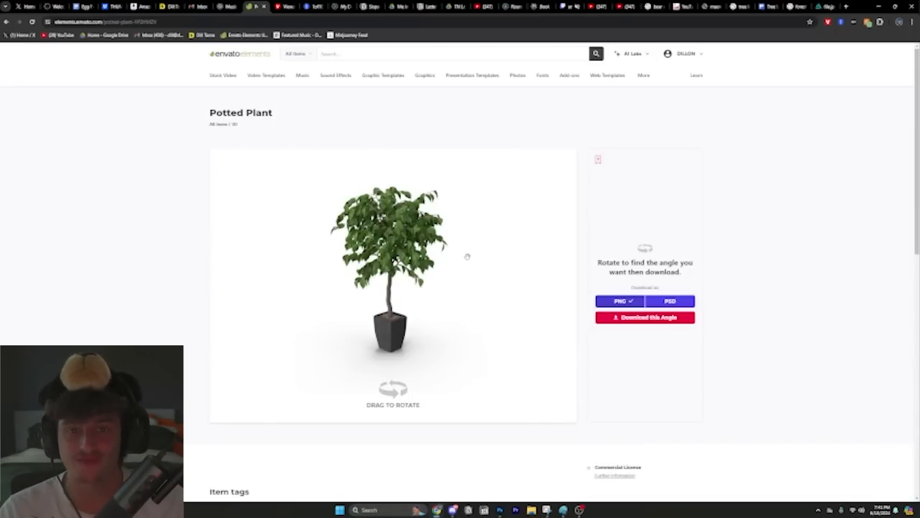
Step: Rotate the Potted Plant 3D model on Envato Elements to choose its viewing angle
mouse_move(437, 247)
mouse_down()
mouse_move(435, 272)
mouse_move(443, 264)
mouse_up()
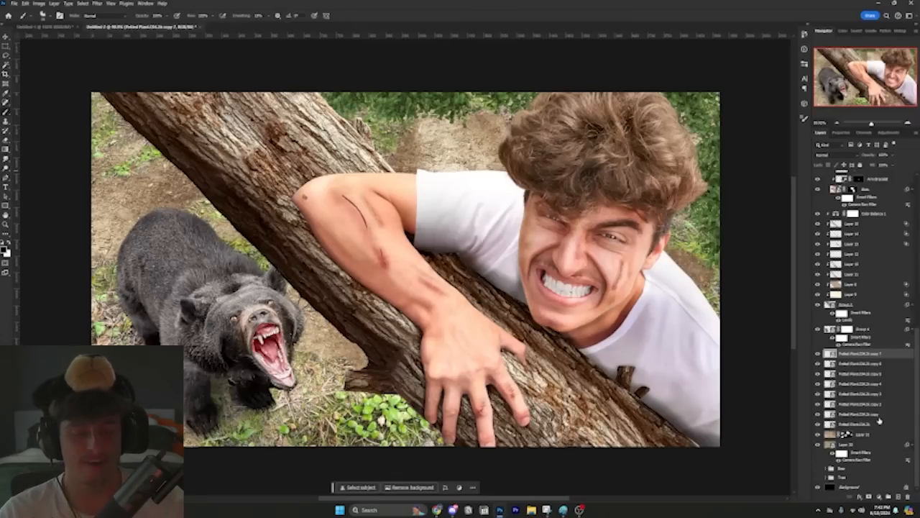
shift+click(879, 419)
drag(880, 420, 888, 335)
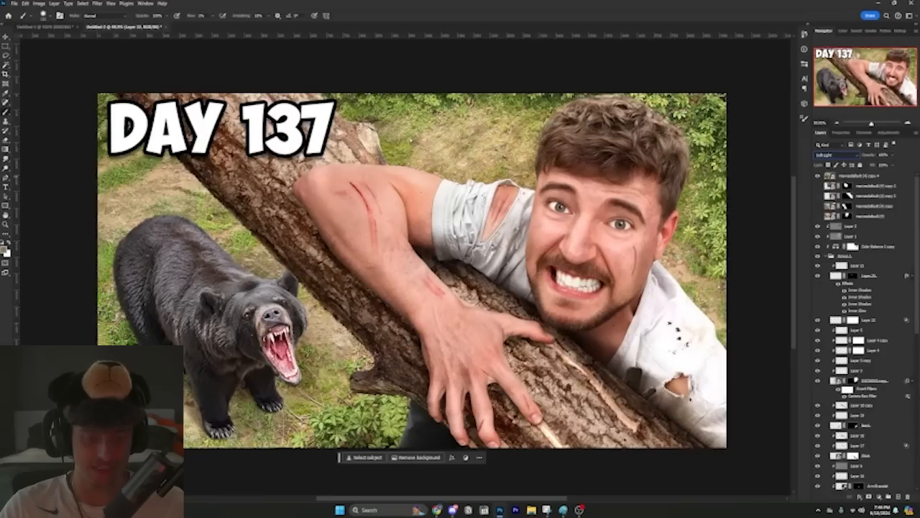
Step: Paint the jagged selection on the lower part of the shirt solid black on Layer 34 and deselect it
scroll(402, 237, down, 2)
scroll(403, 237, up, 2)
scroll(643, 323, up, 2)
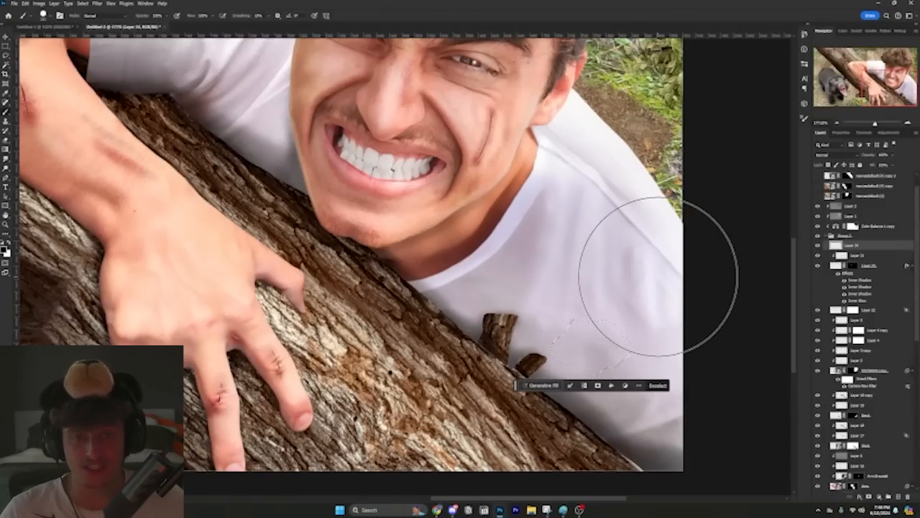
drag(616, 287, 606, 370)
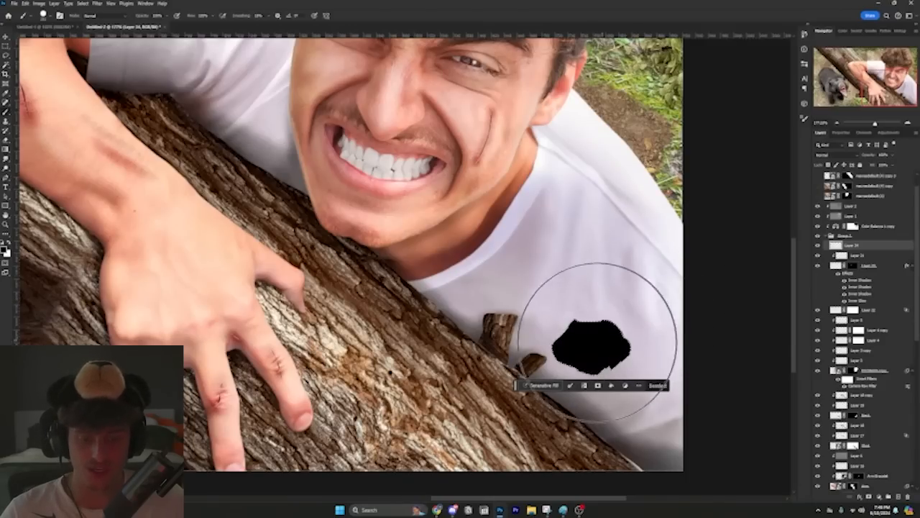
key(ctrl+d)
Step: Lasso a patch of skin from the back of the hand, copy it to a new layer and place it over the black shape
key(l)
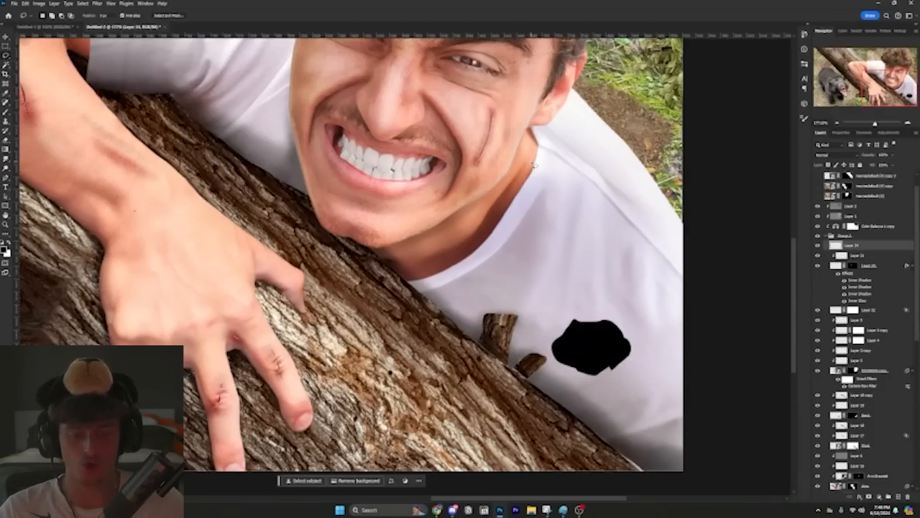
scroll(534, 164, left, 5)
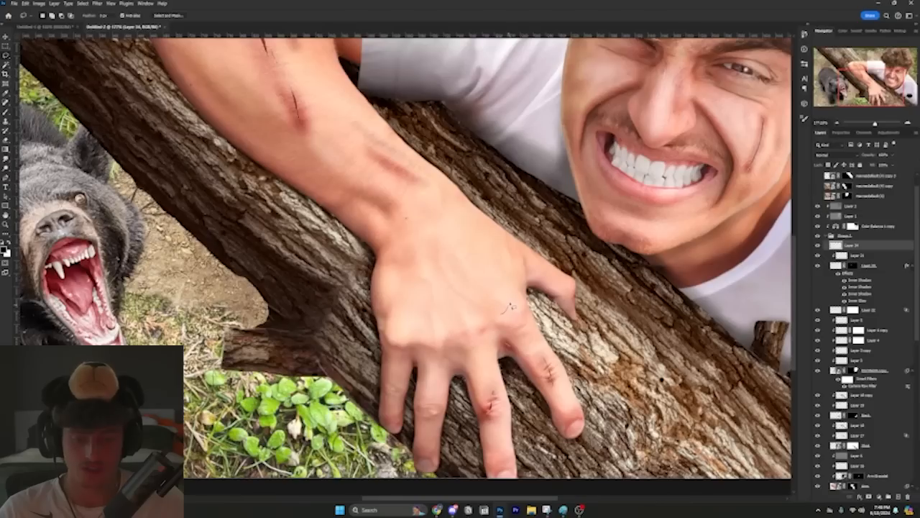
mouse_move(509, 311)
mouse_down()
mouse_move(487, 246)
mouse_move(431, 209)
mouse_move(404, 220)
mouse_move(393, 240)
mouse_move(401, 314)
mouse_move(426, 335)
mouse_up()
drag(474, 329, 502, 314)
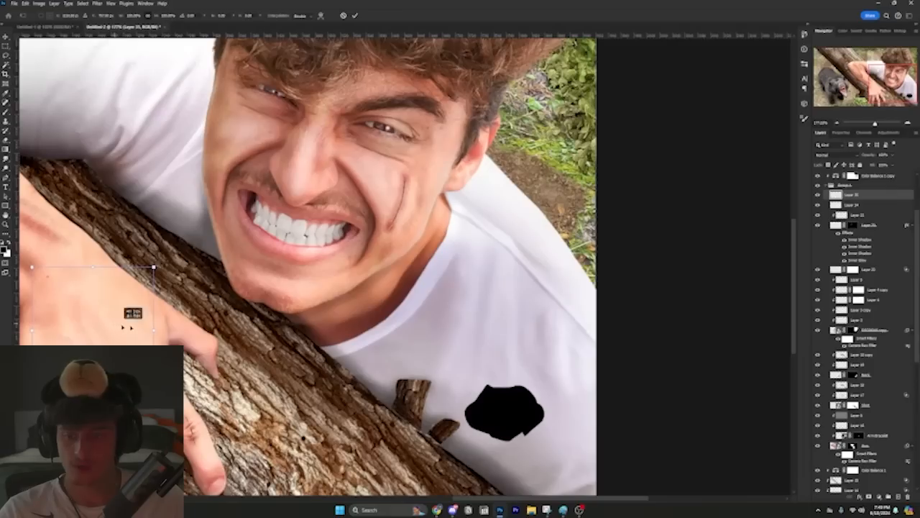
mouse_move(115, 328)
mouse_down()
mouse_move(524, 408)
mouse_move(506, 401)
mouse_up()
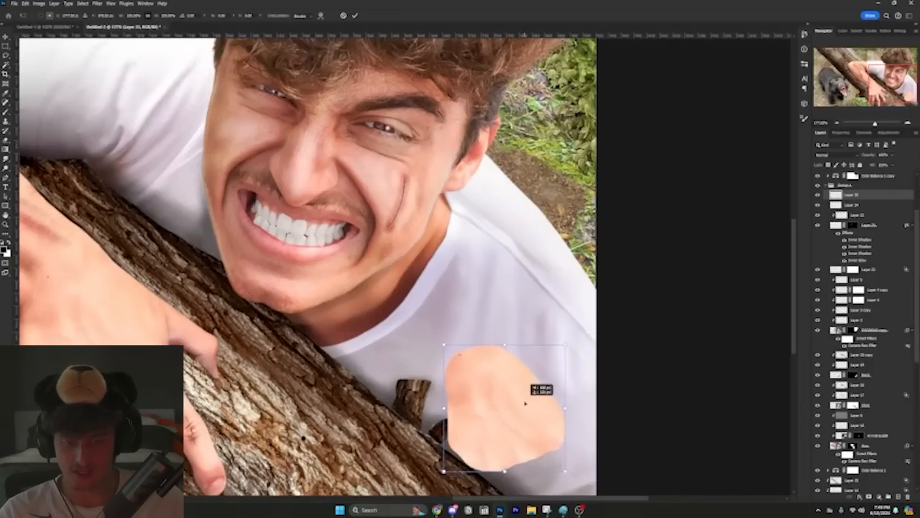
key(Return)
Step: Clip the skin patch to the black shape layer and reposition it with Free Transform
alt+click(871, 199)
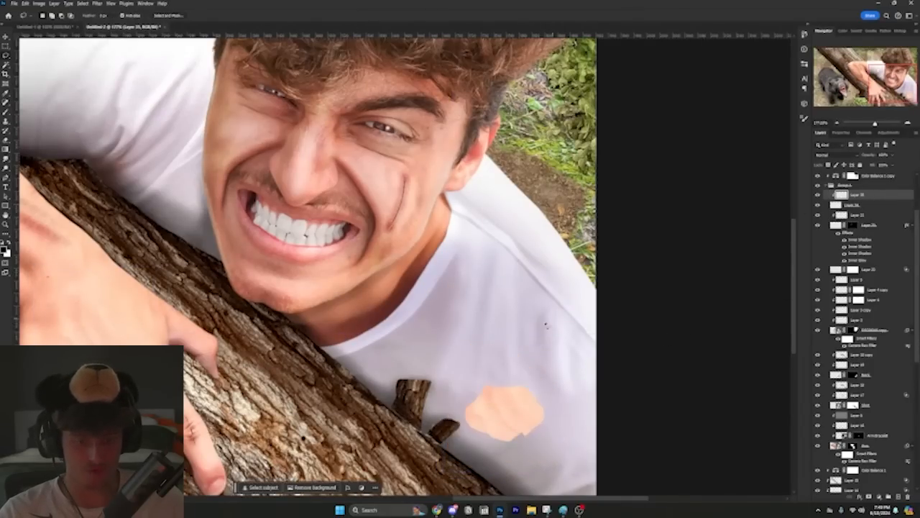
drag(512, 360, 532, 296)
key(ctrl+t)
mouse_move(542, 373)
mouse_down()
mouse_move(541, 383)
mouse_move(554, 381)
mouse_up()
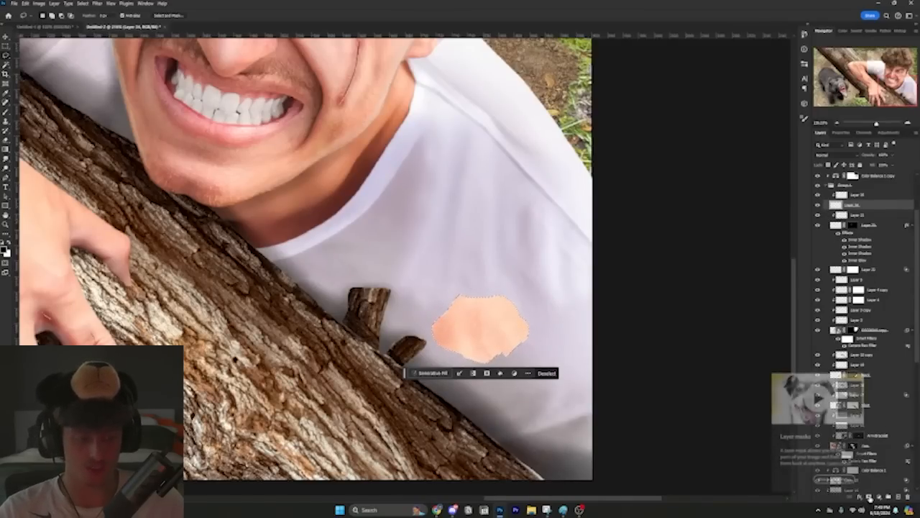
Step: Add a layer mask to the shirt-hole shape from its selection and roughen the mask edge with Spatter, spray radius 3 and smoothness 12
click(869, 496)
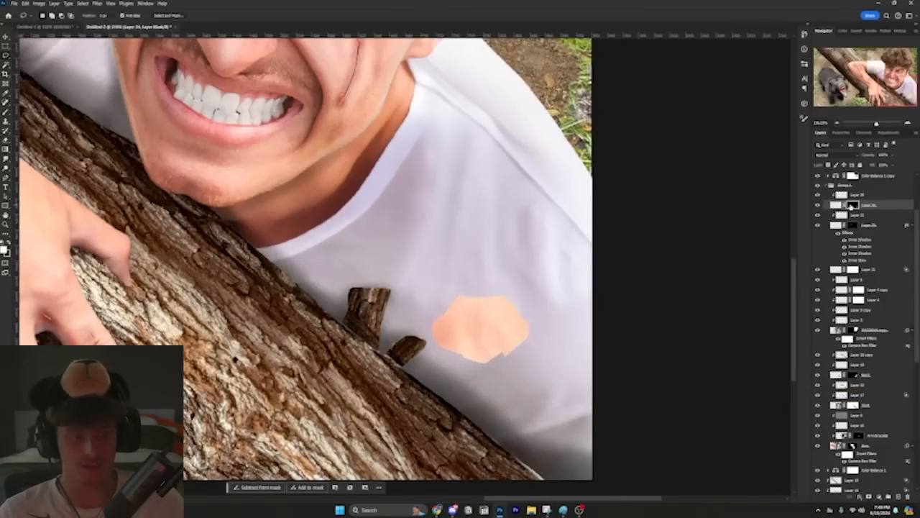
click(96, 3)
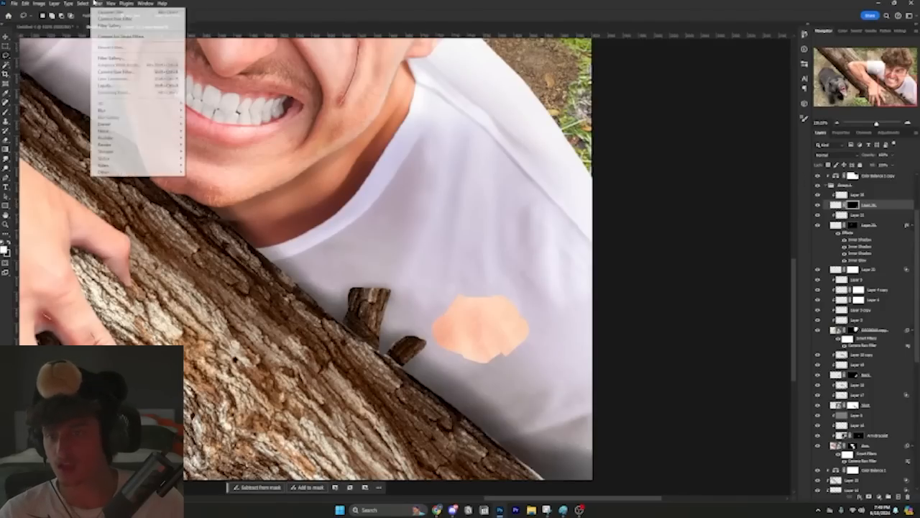
click(109, 58)
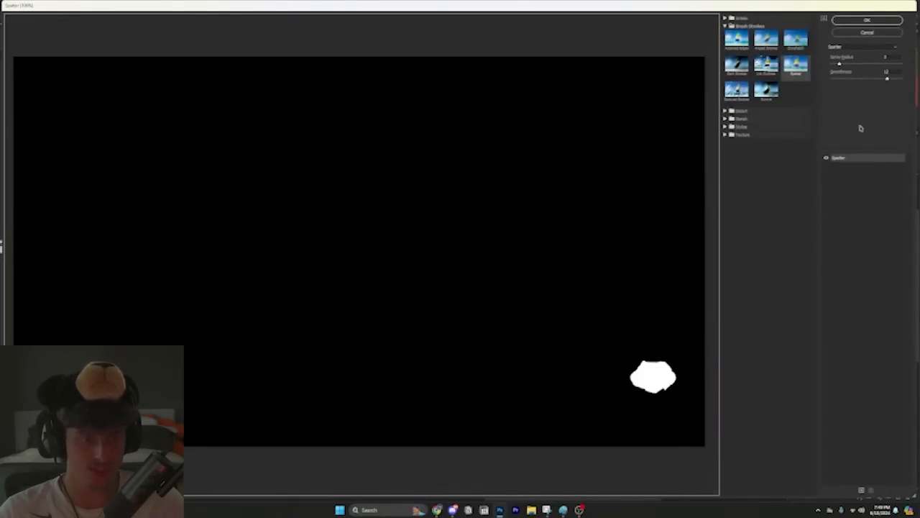
key(alt)
scroll(662, 390, up, 5)
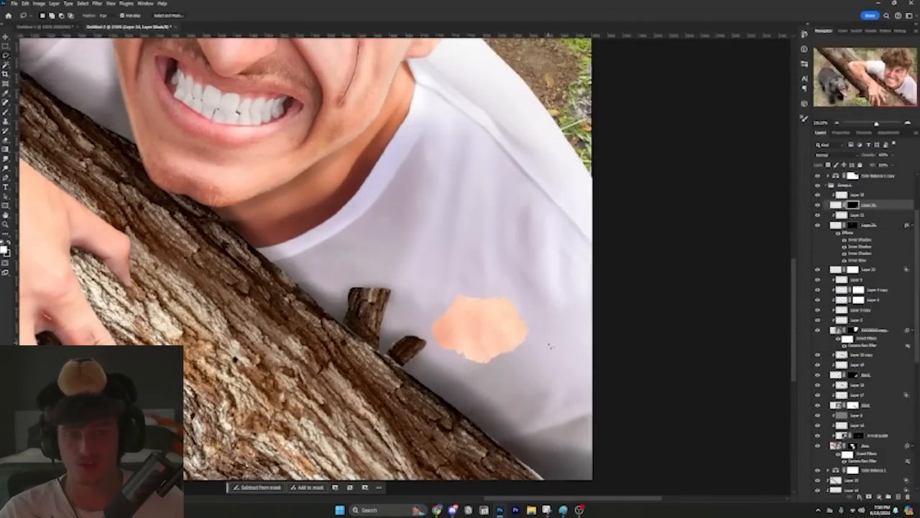
Step: Give the shirt-hole layer white and grey Inner Shadows and a black Inner Glow to form a torn fabric edge
click(835, 205)
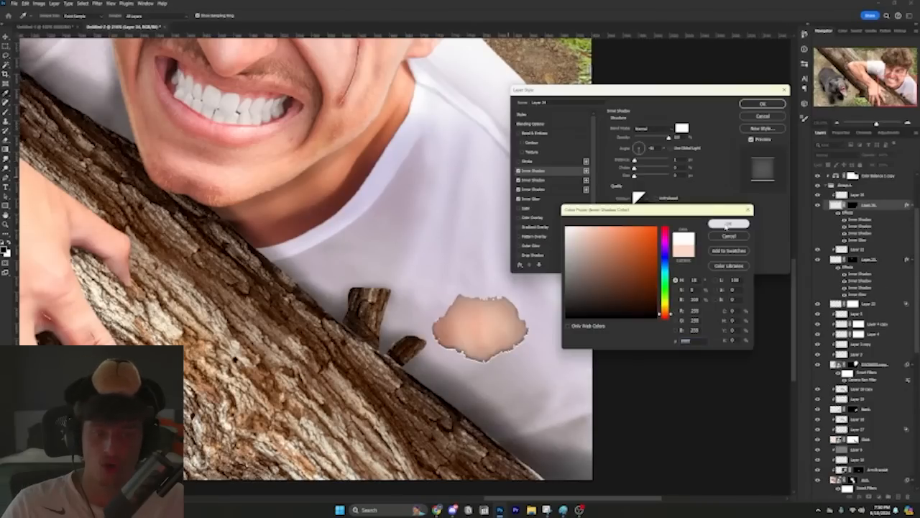
click(726, 224)
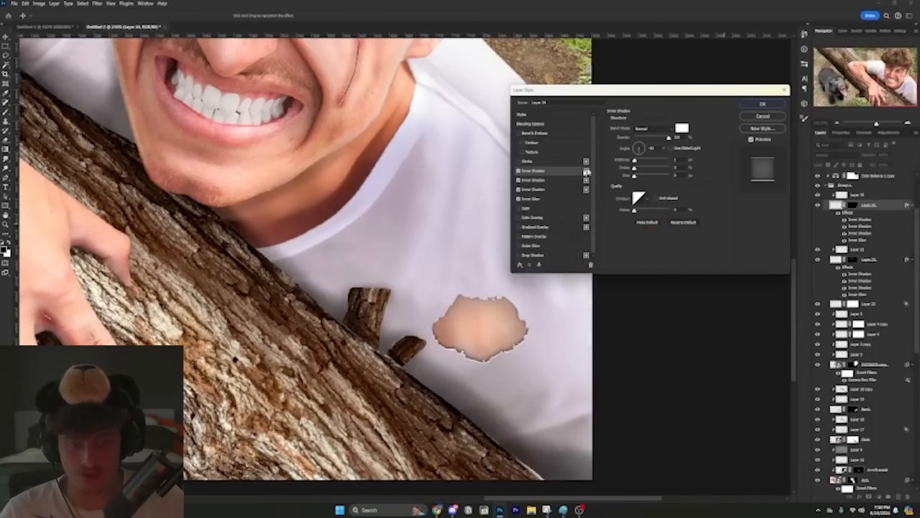
click(530, 179)
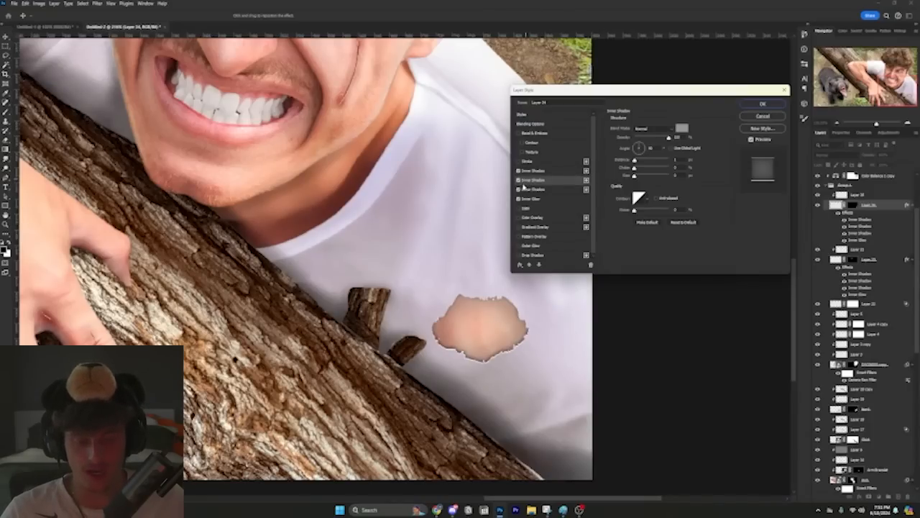
click(530, 200)
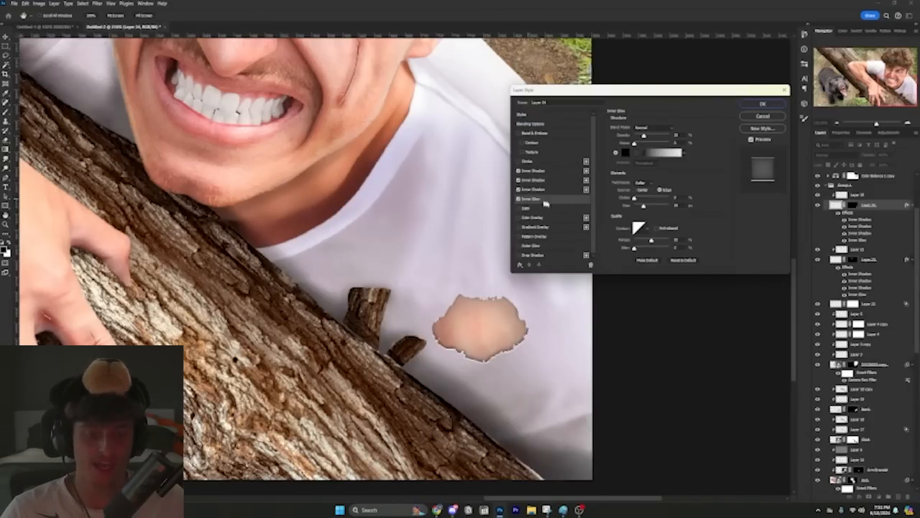
click(519, 200)
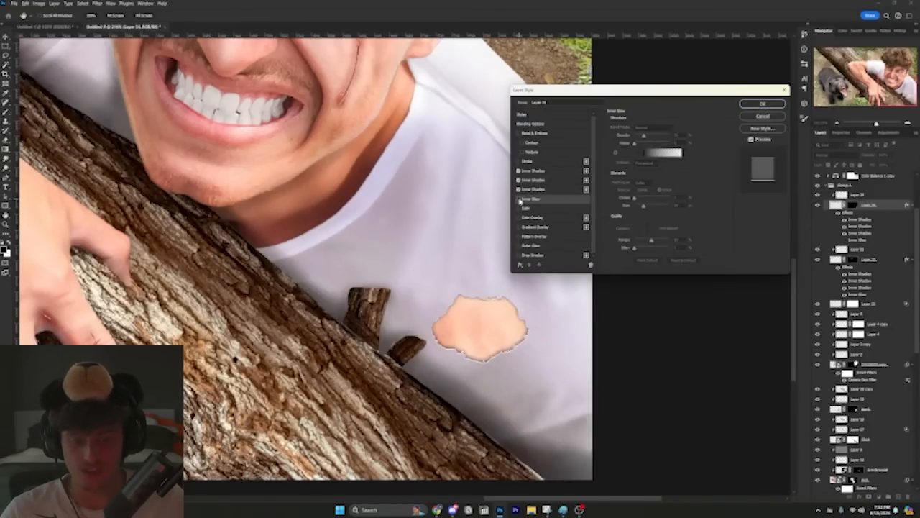
click(518, 200)
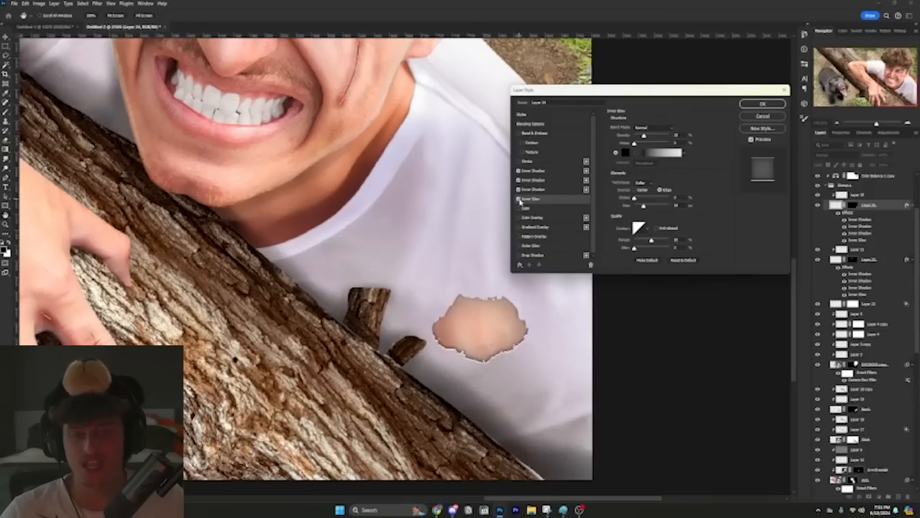
click(763, 104)
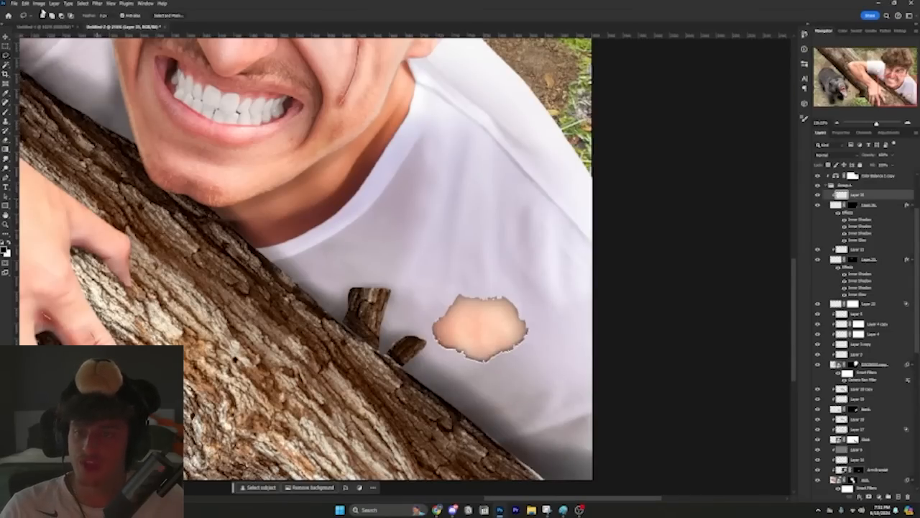
Step: Open a Curves adjustment for the skin patch layer clipped to the shirt hole
click(38, 4)
mouse_move(79, 23)
click(129, 36)
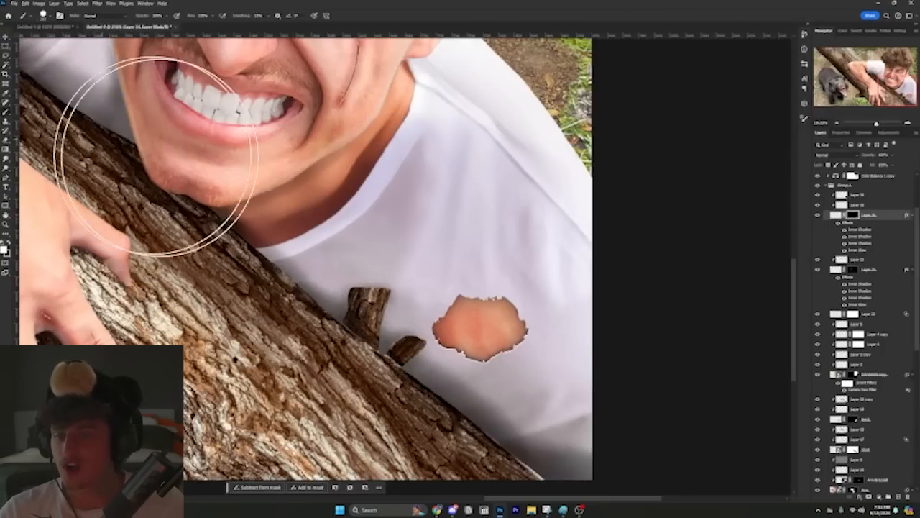
Step: Choose a rough-edged brush preset and swap the foreground colour to black for fraying the edge of the shirt hole's mask
right_click(431, 223)
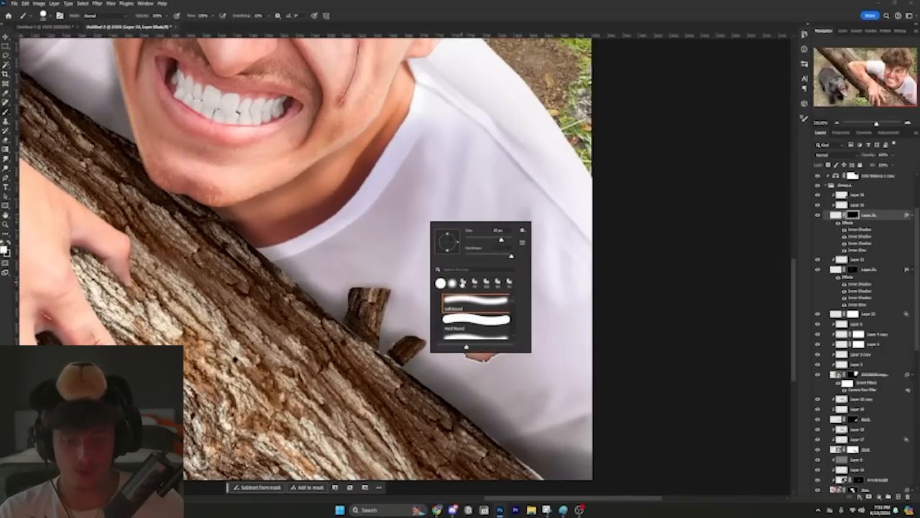
click(462, 284)
alt+right_click(394, 243)
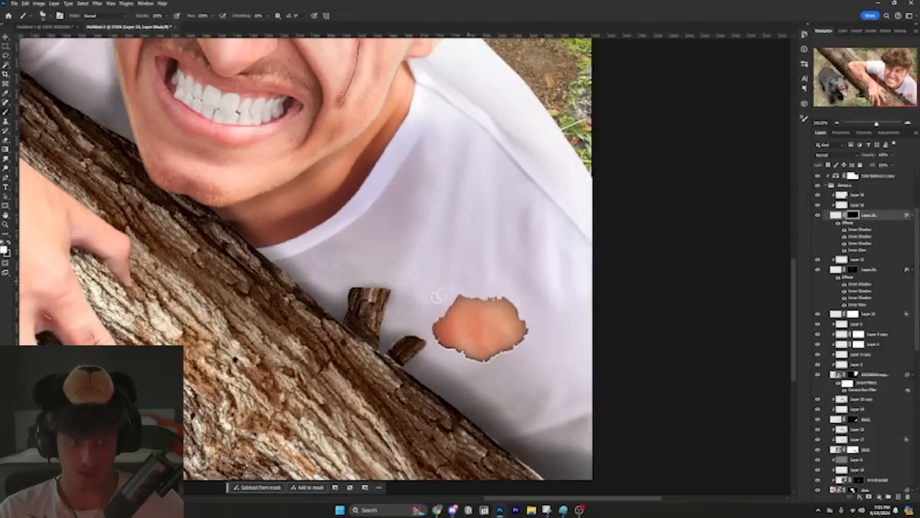
key(x)
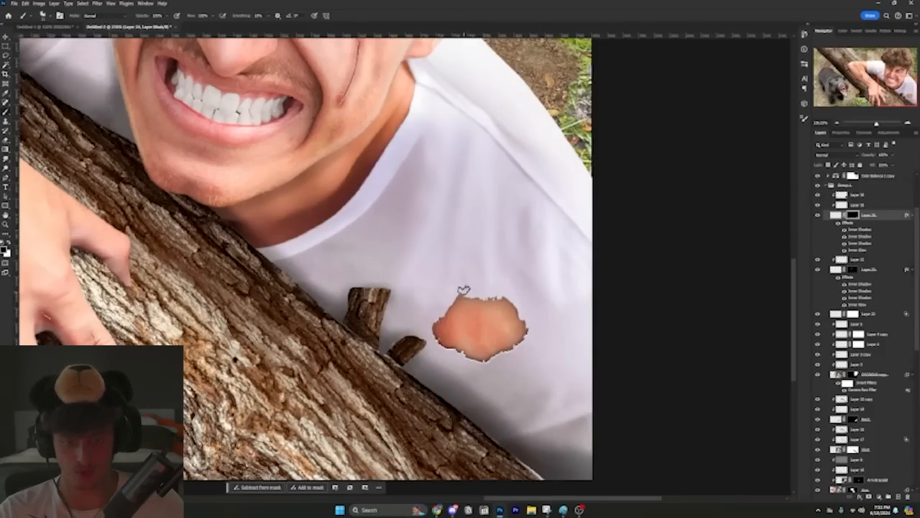